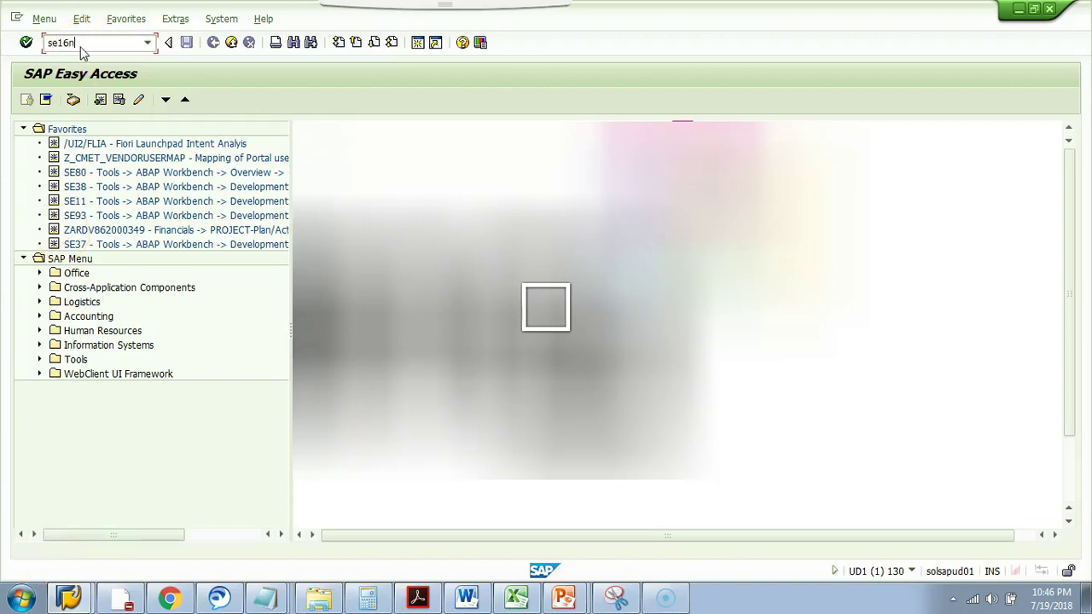
key("Return")
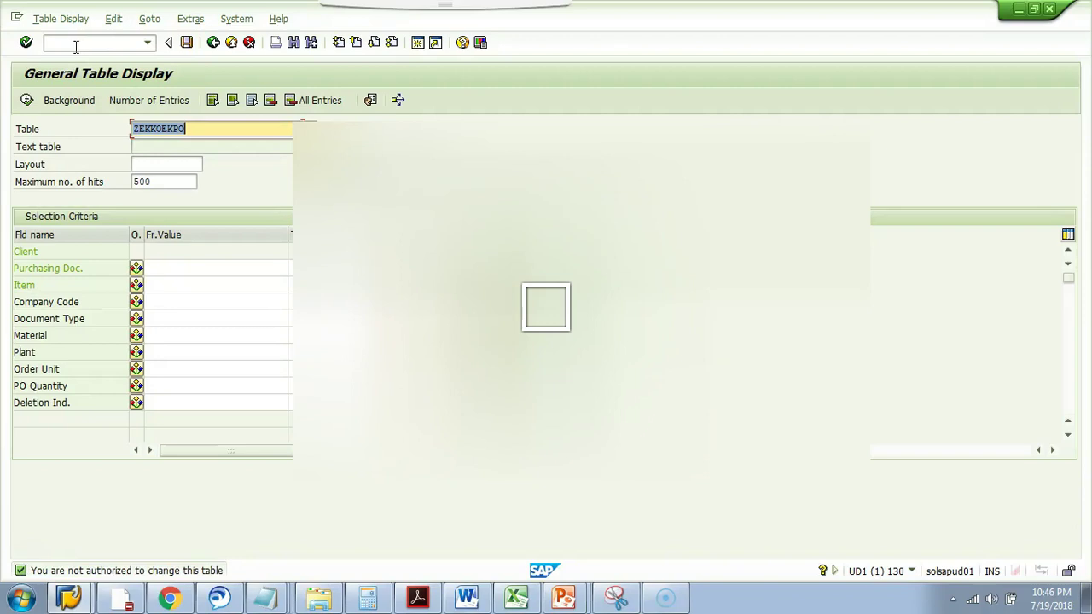
left_click(28, 100)
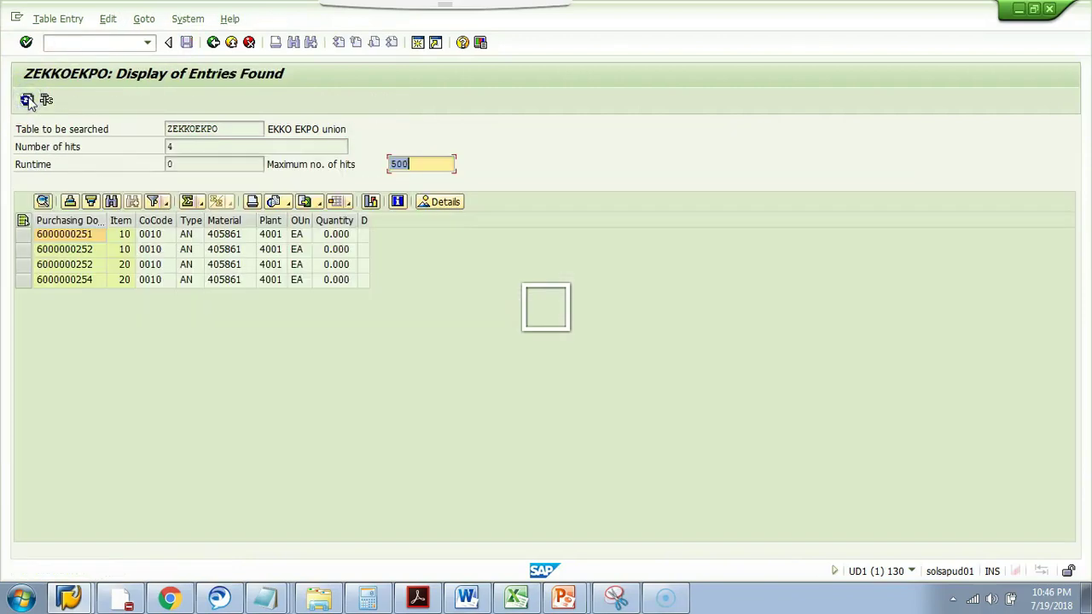
left_click(149, 249)
left_click(29, 233)
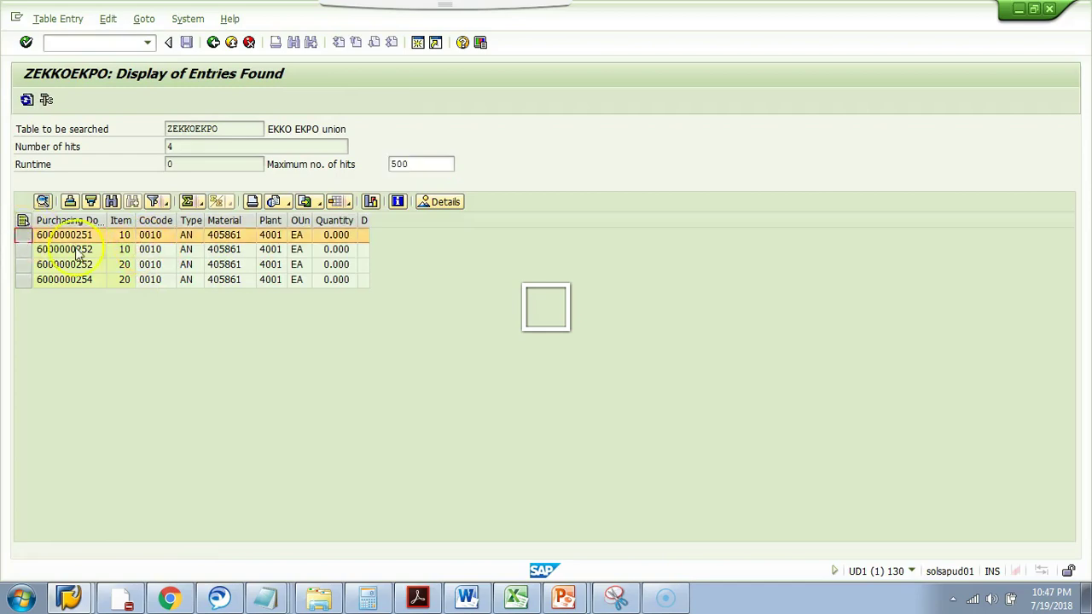
double_click(47, 235)
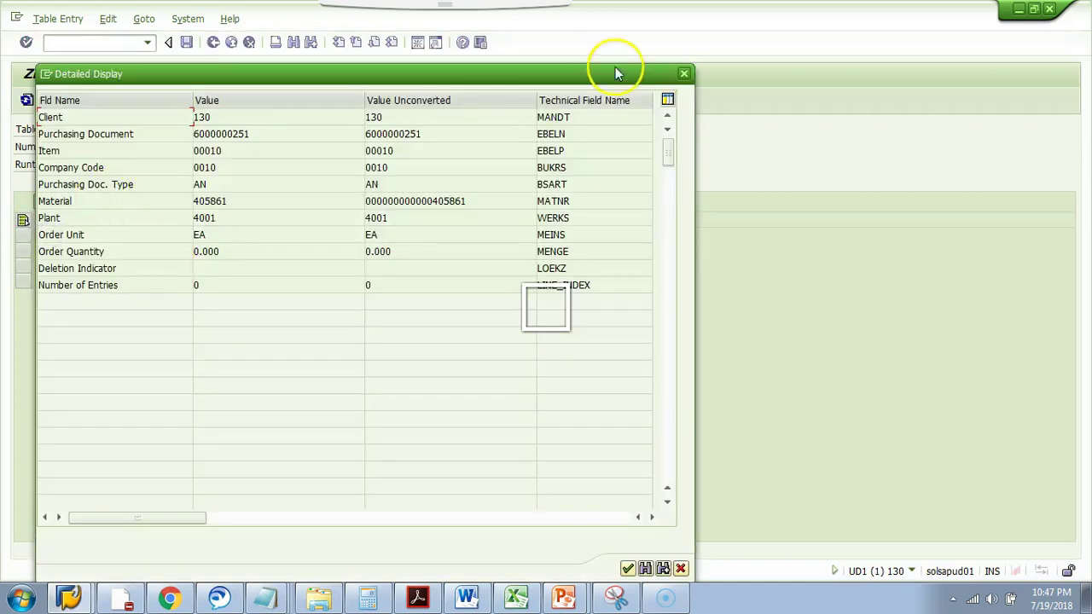
left_click(683, 73)
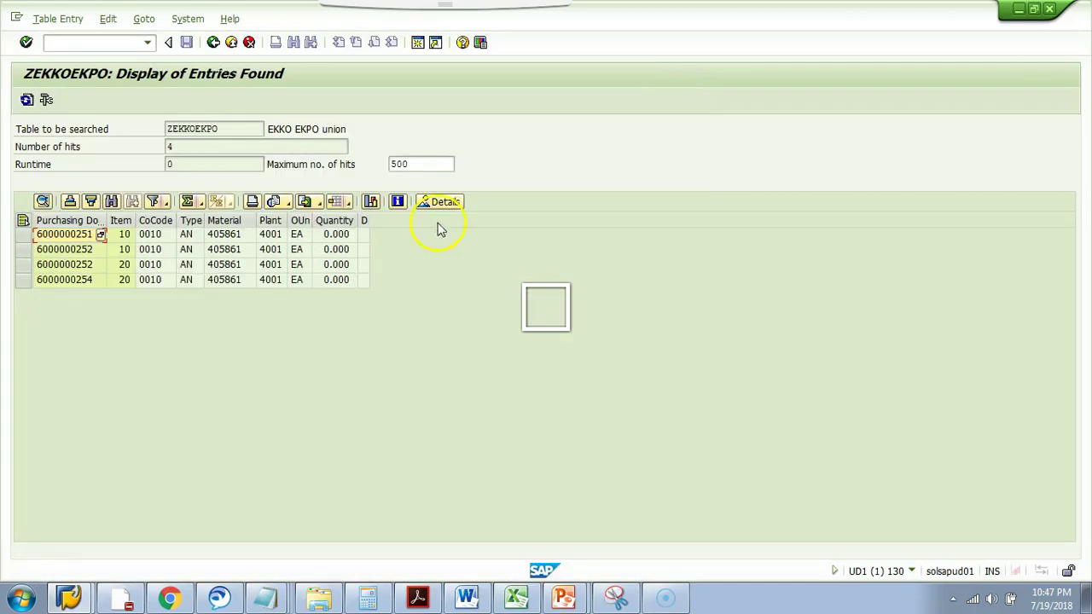
left_click(23, 234)
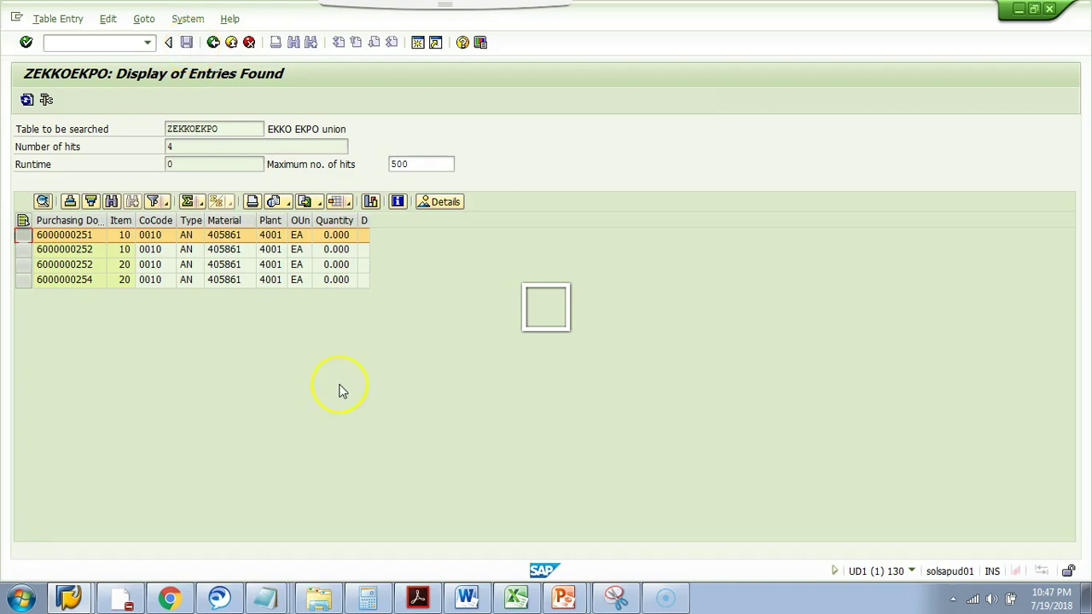
Return to the ZEKKOEKPO selection screen and start the ABAP Debugger with /h
left_click(214, 42)
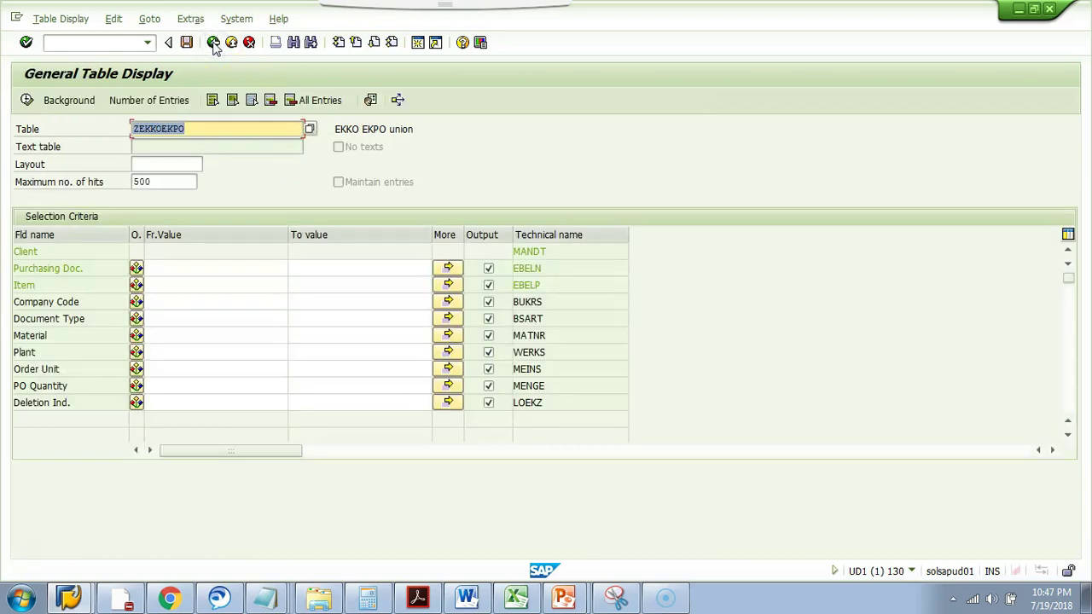
left_click(108, 42)
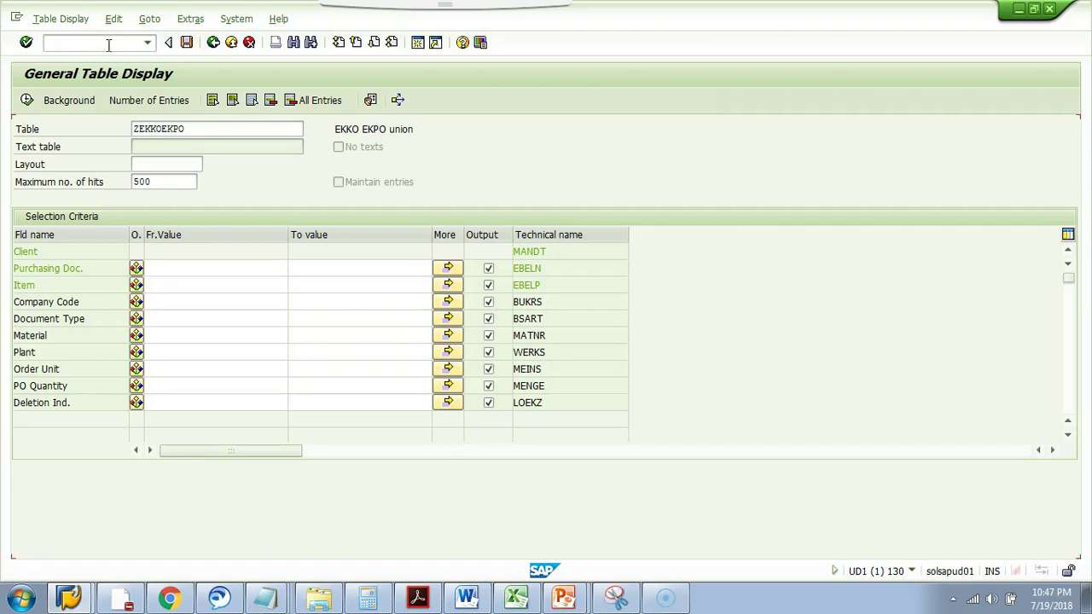
key("Return")
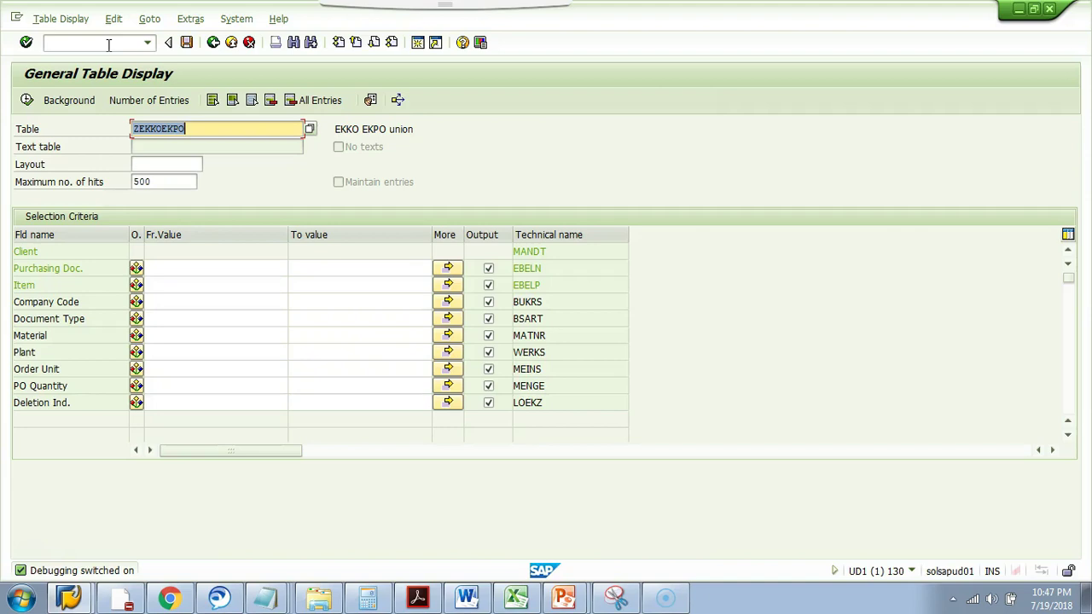
key("F8")
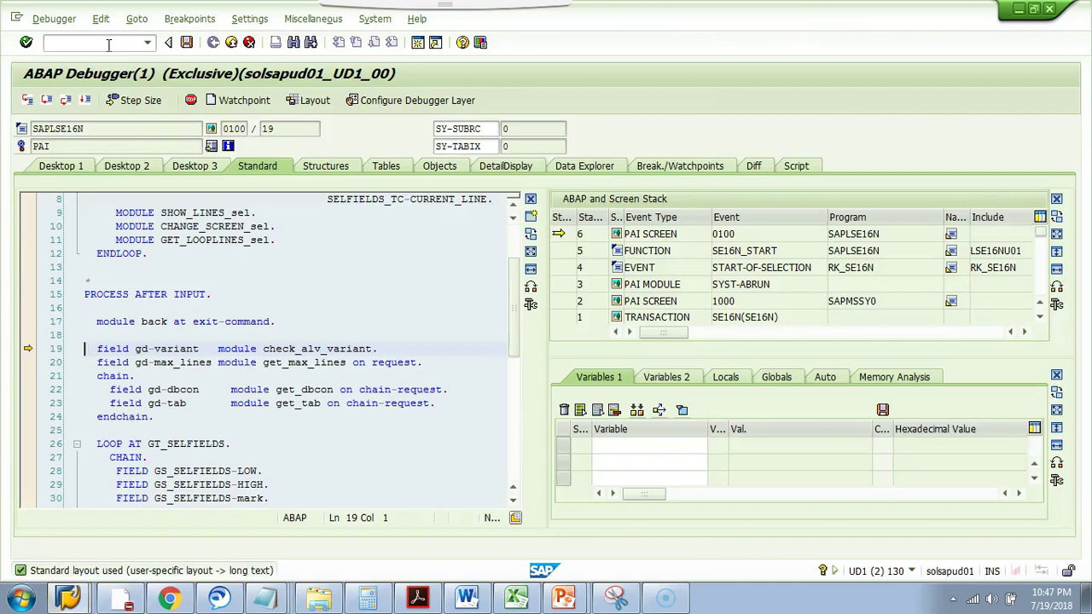
Add GD-SAPEDIT as a watched variable in the Variables 1 tab
left_click(638, 441)
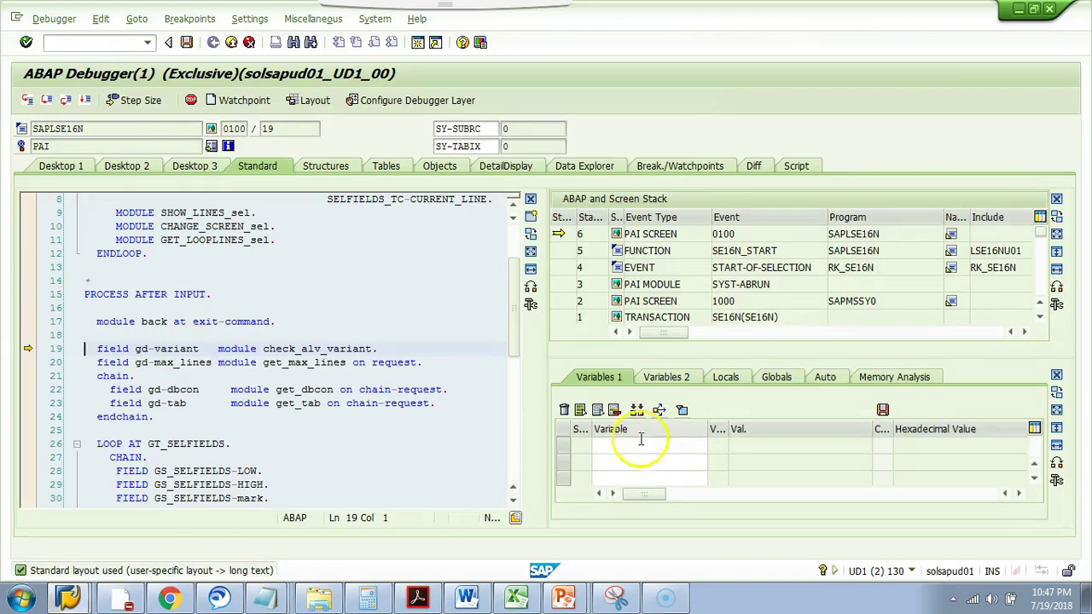
left_click(628, 445)
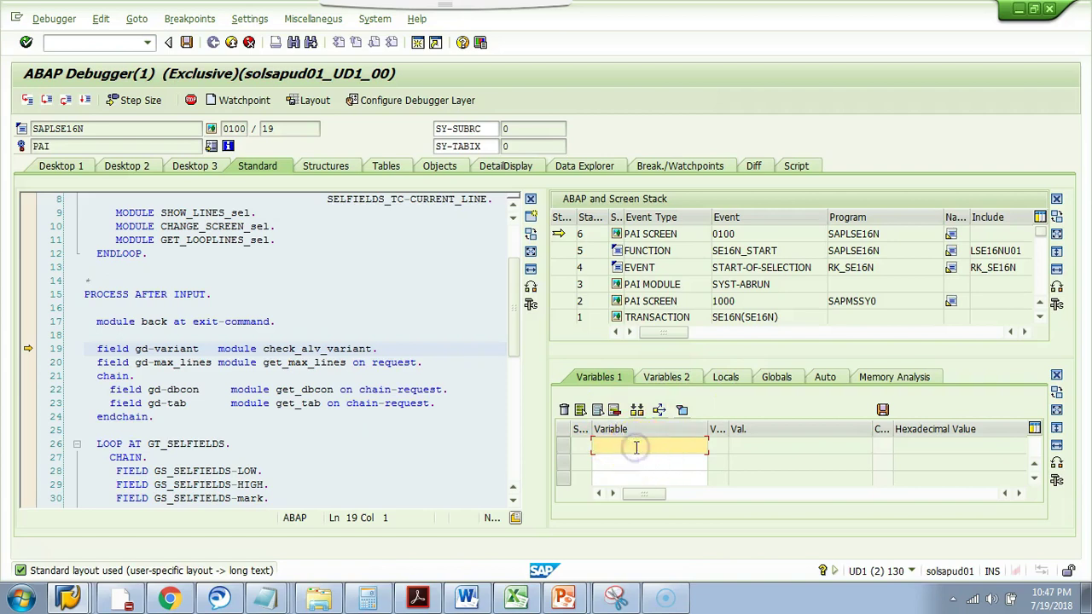
type("gd")
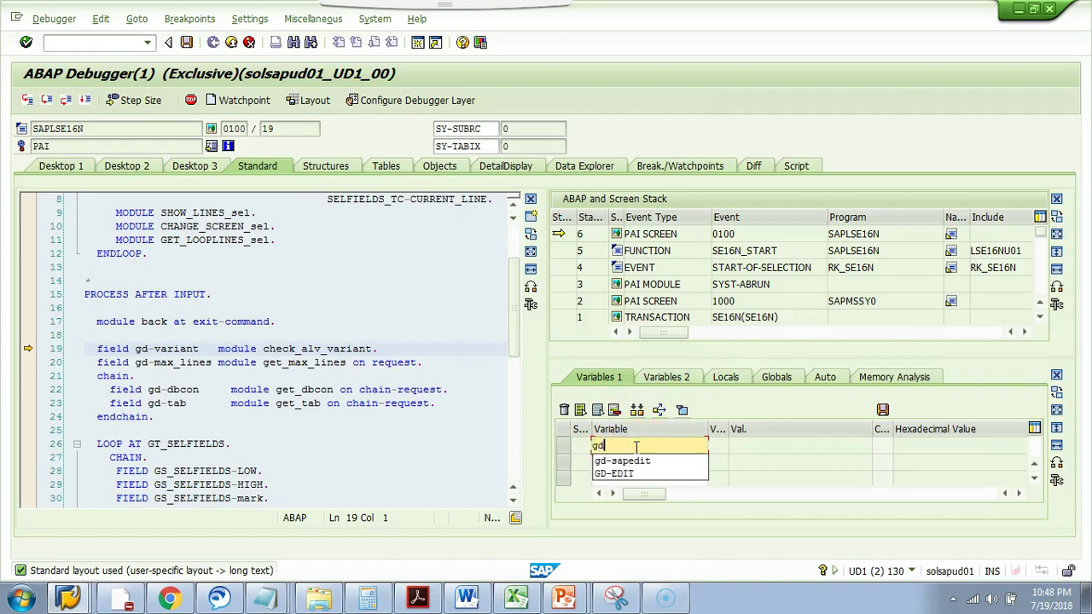
left_click(618, 461)
Add GD-EDIT as the second watched variable below GD-SAPEDIT
left_click(616, 463)
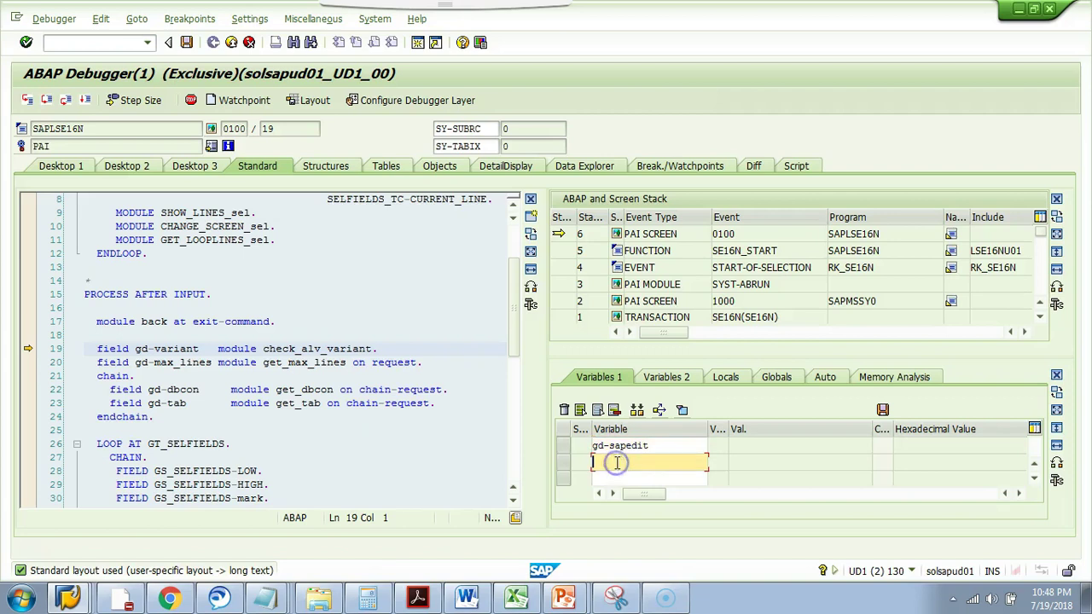
type("gd")
key("Down")
key("Down")
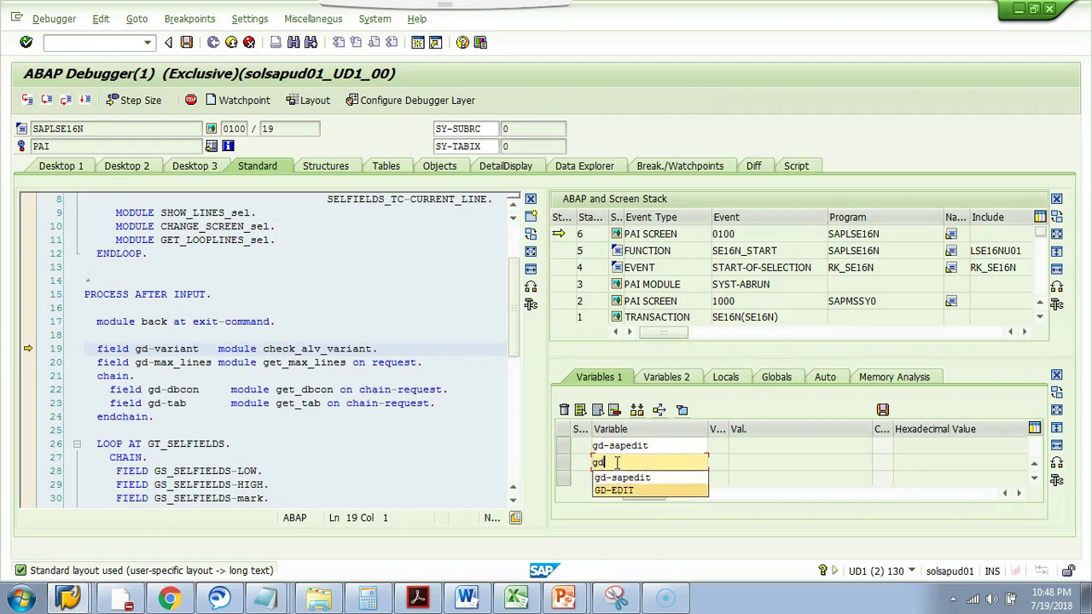
key("Return")
key("Return")
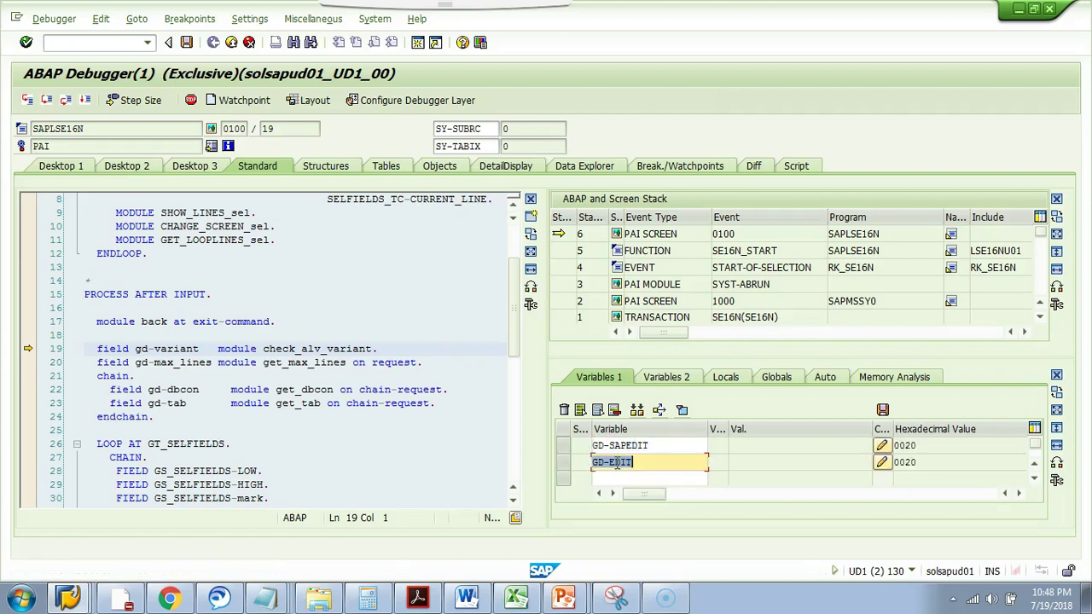
left_click(675, 446)
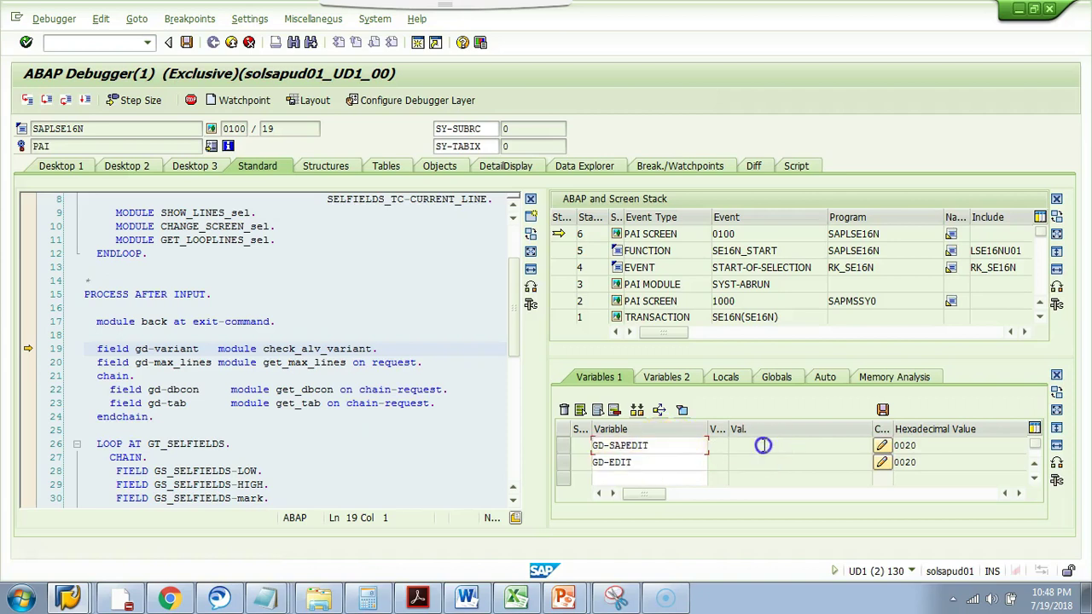
left_click(659, 463)
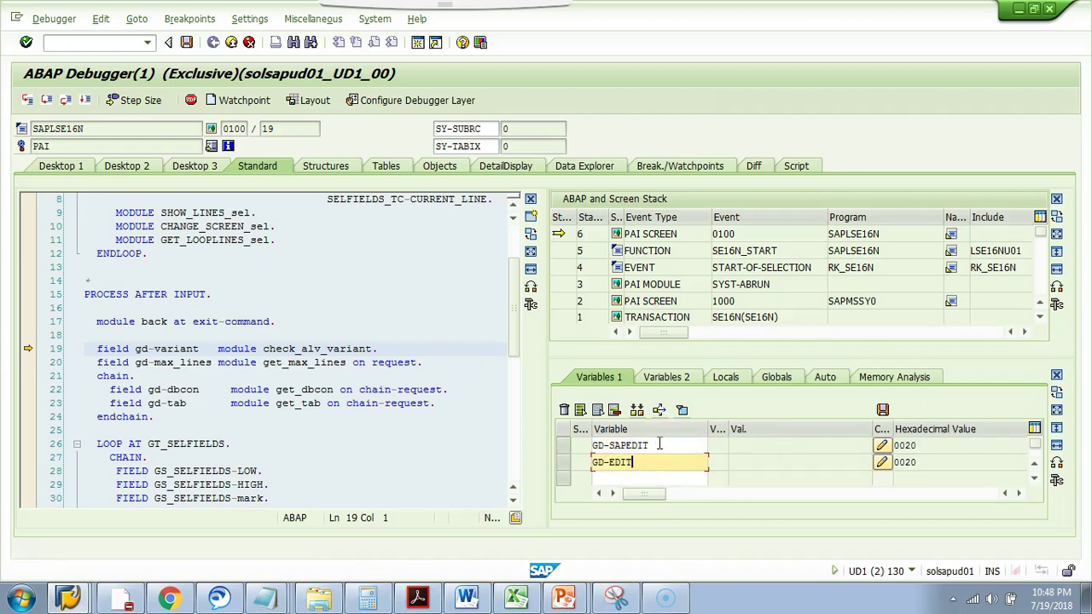
left_click(751, 452)
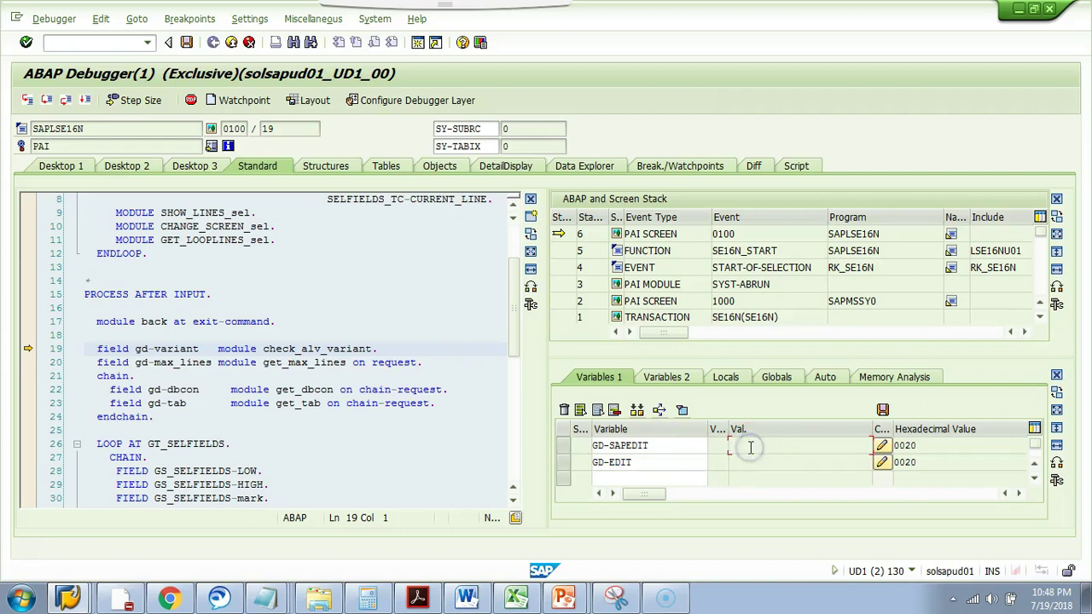
left_click(683, 445)
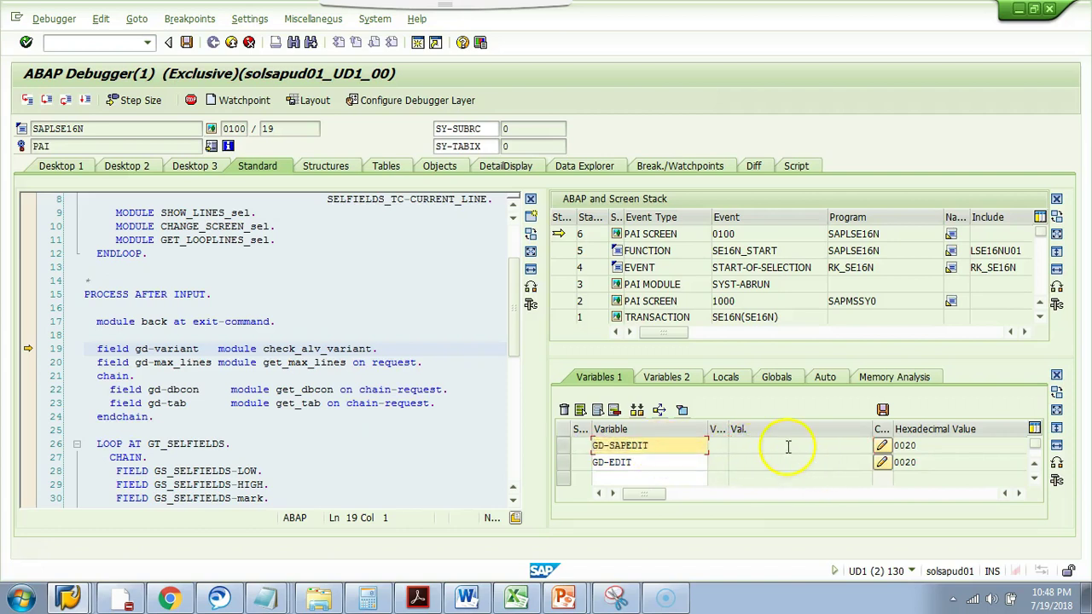
Change the values of GD-SAPEDIT and GD-EDIT to X
left_click(882, 445)
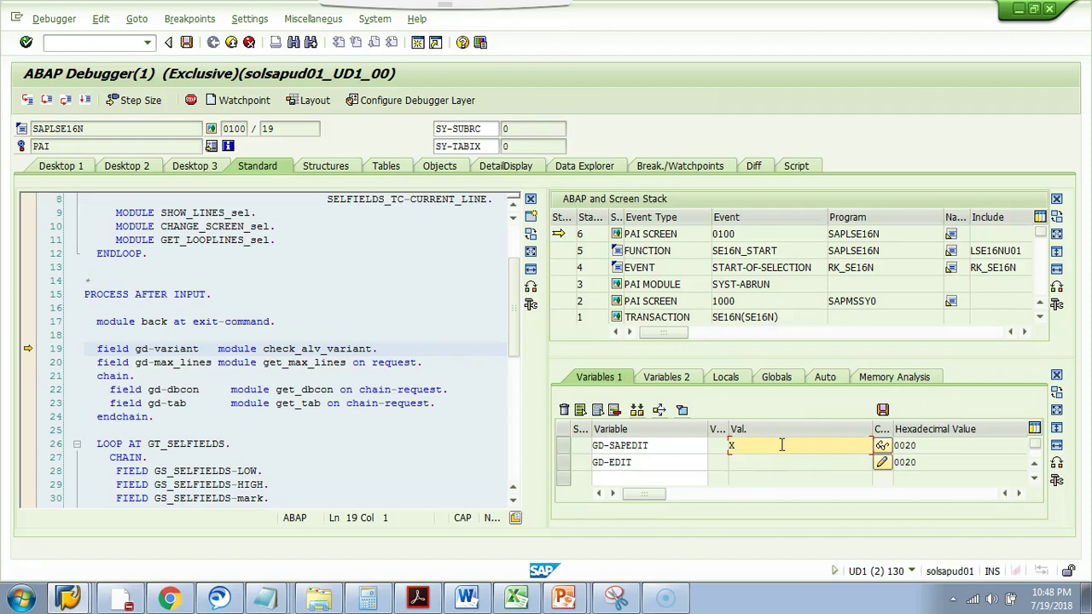
key("Return")
left_click(882, 464)
type("X")
key("Return")
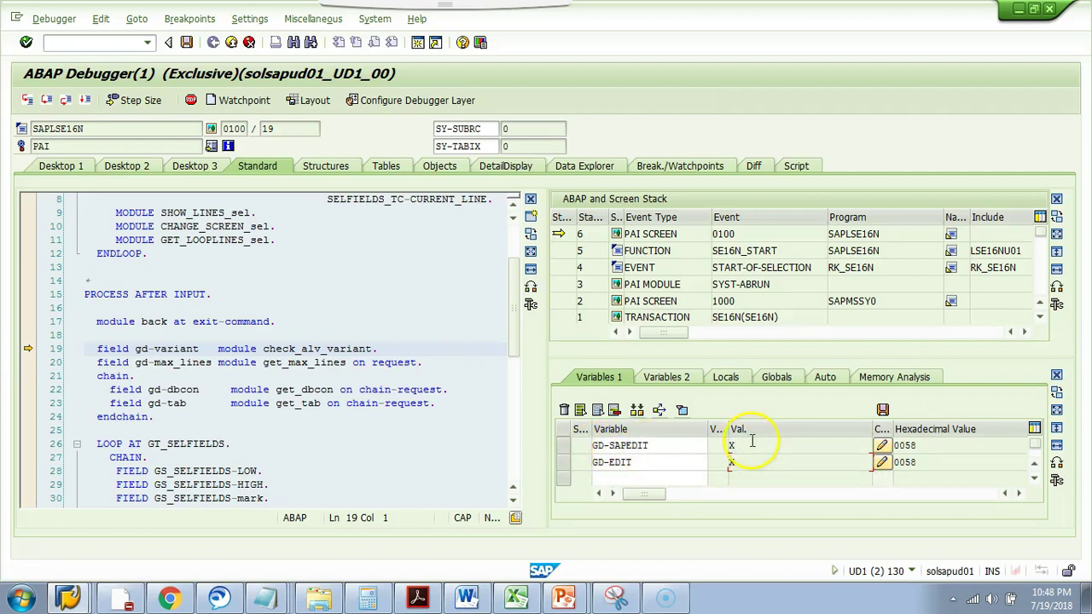
left_click(632, 463)
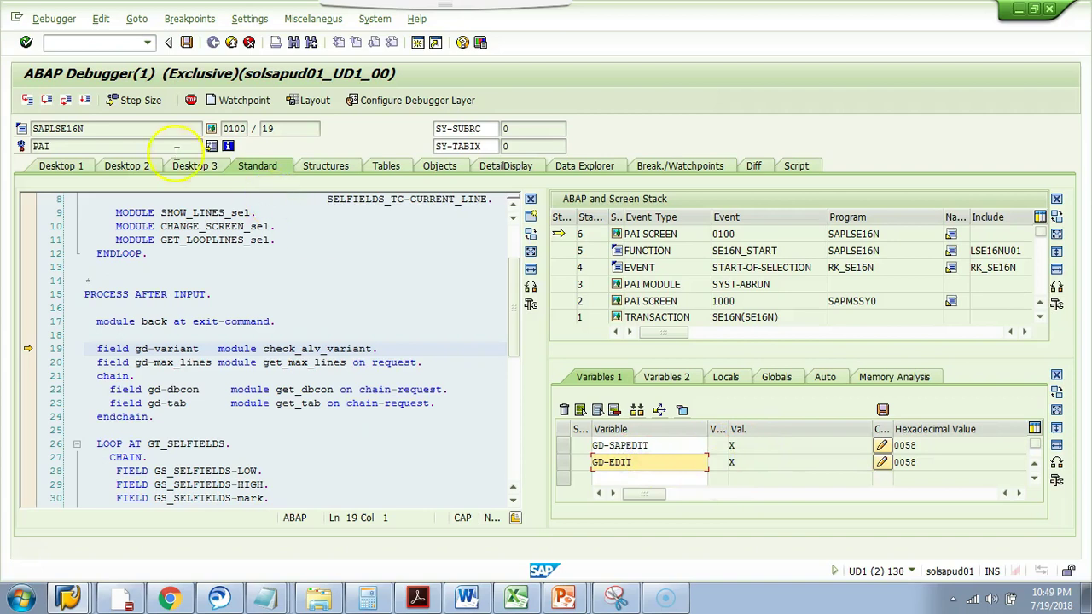
left_click(85, 100)
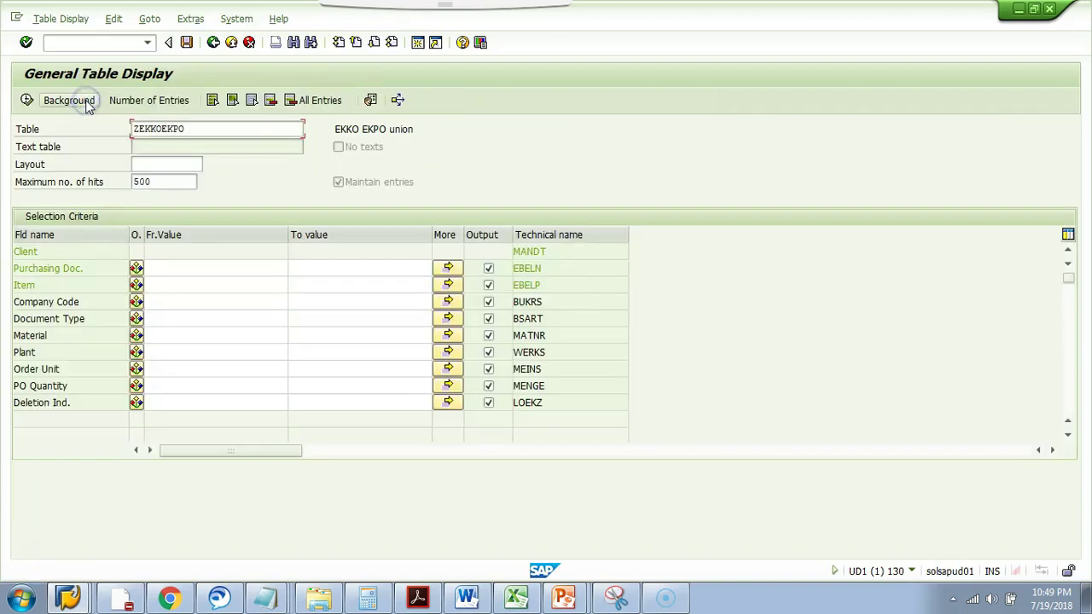
left_click(30, 126)
left_click(27, 101)
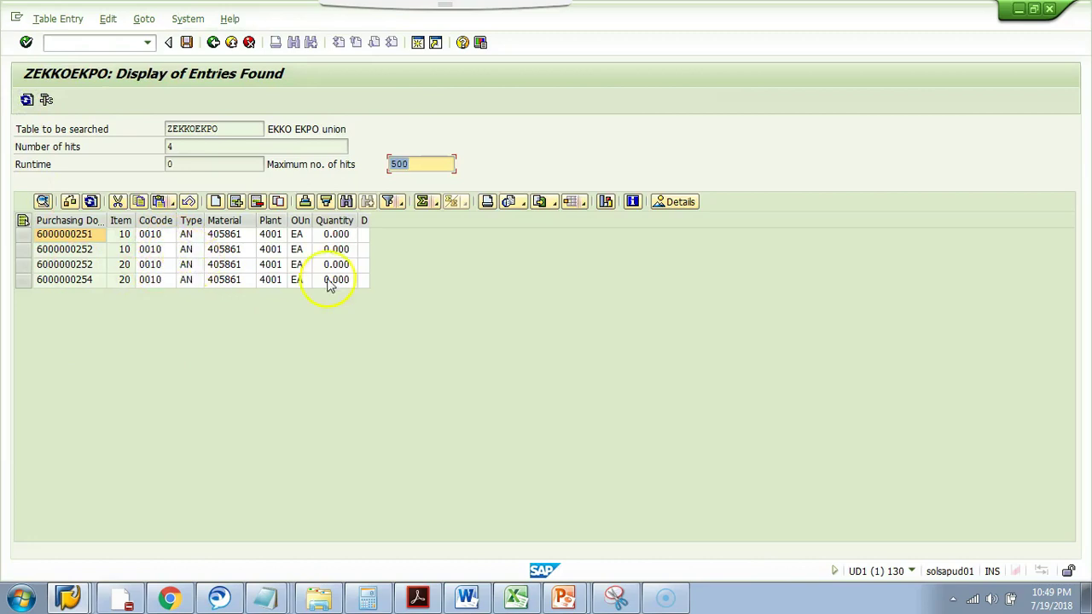
left_click(157, 233)
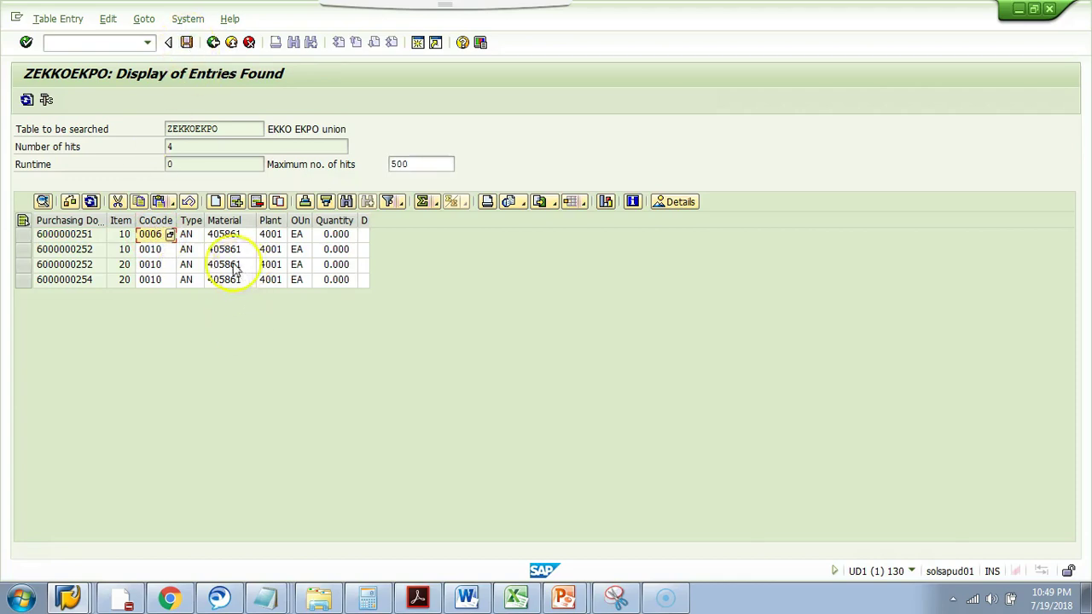
left_click(193, 237)
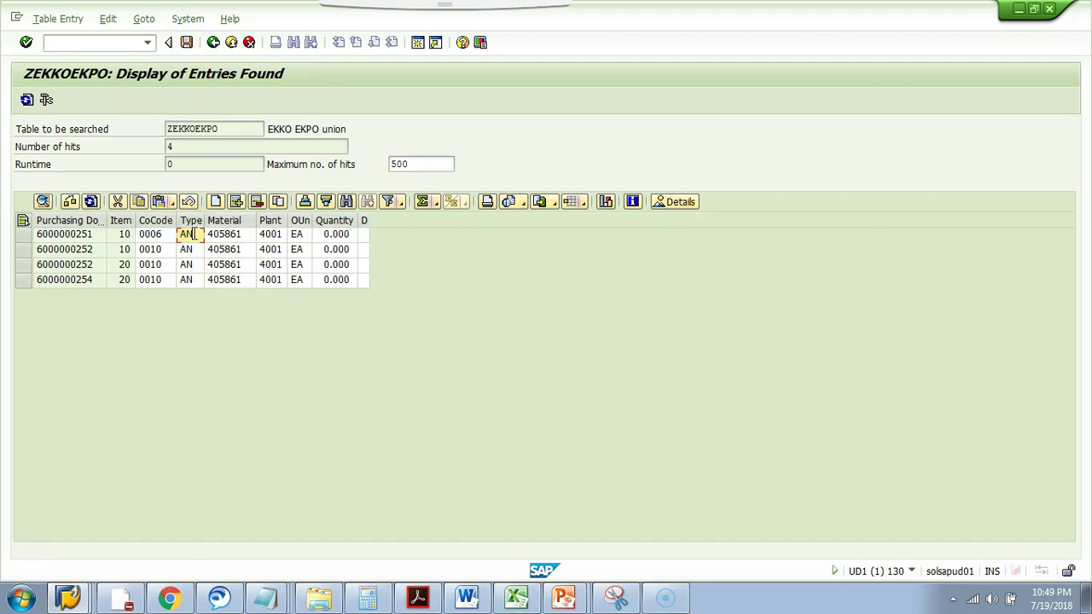
left_click(326, 234)
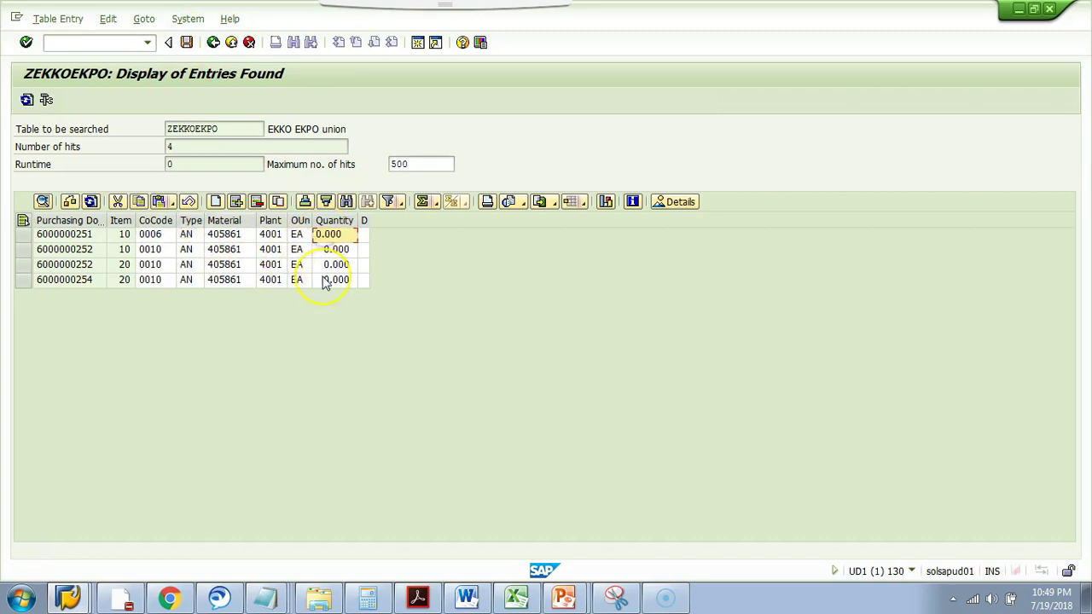
Enter quantity 10, save the row, and confirm the one-row change summary
type("1")
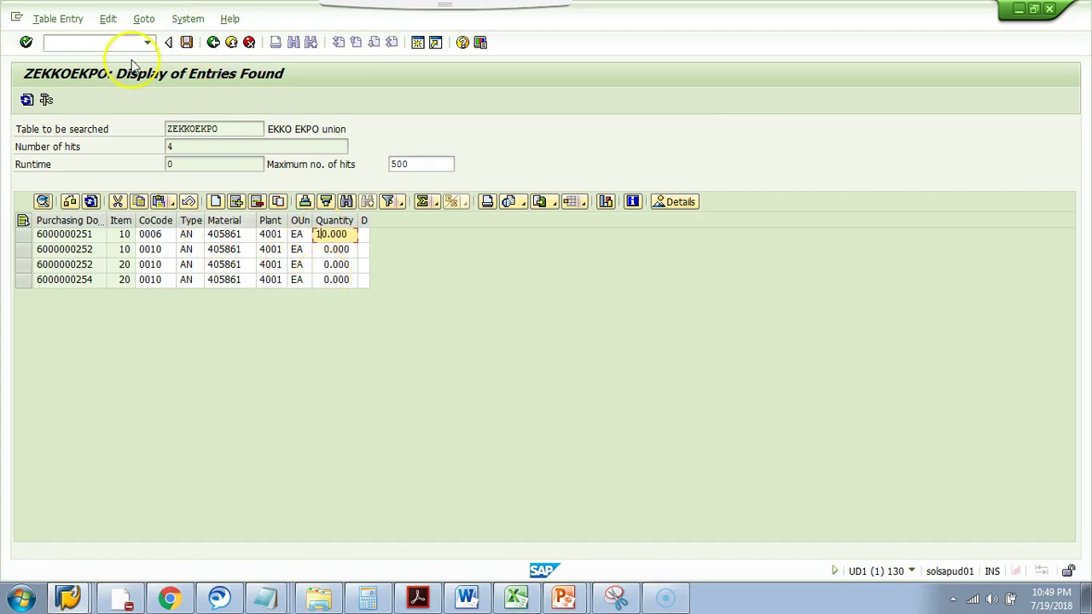
left_click(187, 43)
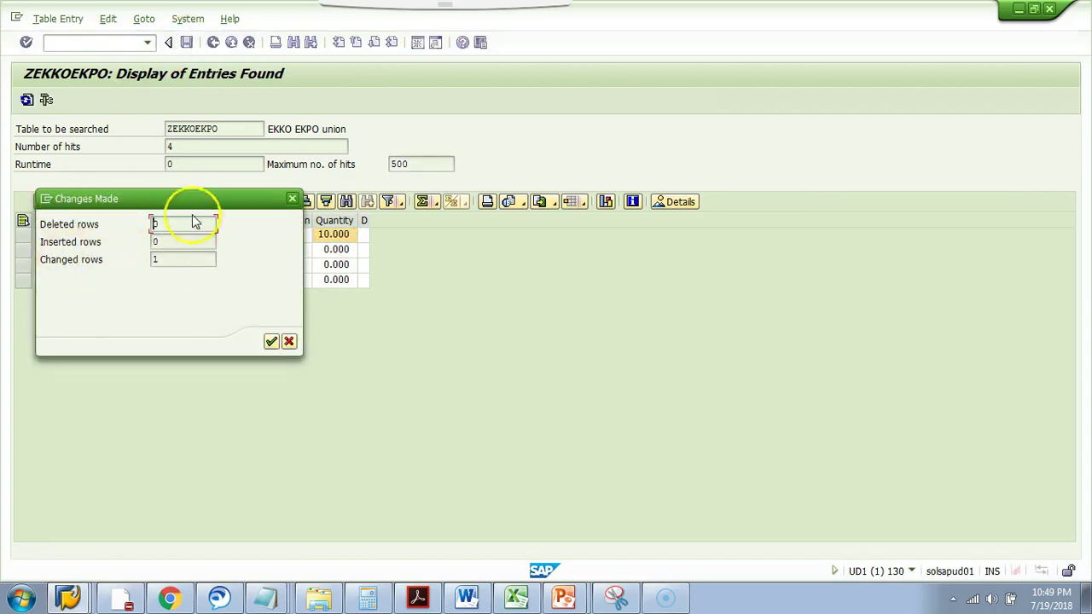
left_click_drag(188, 198, 242, 327)
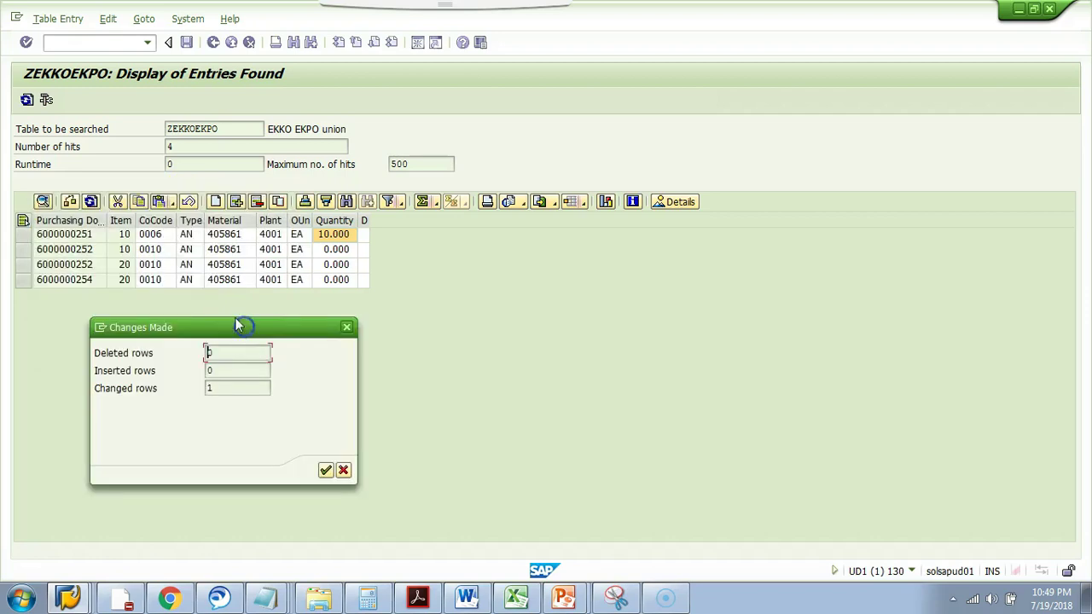
left_click(325, 470)
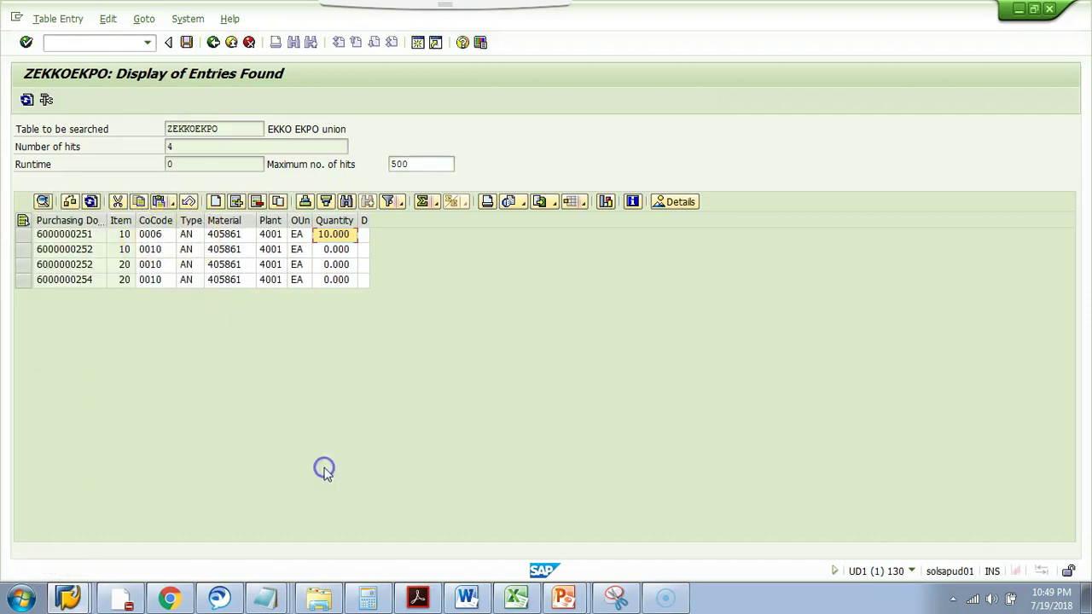
left_click(213, 42)
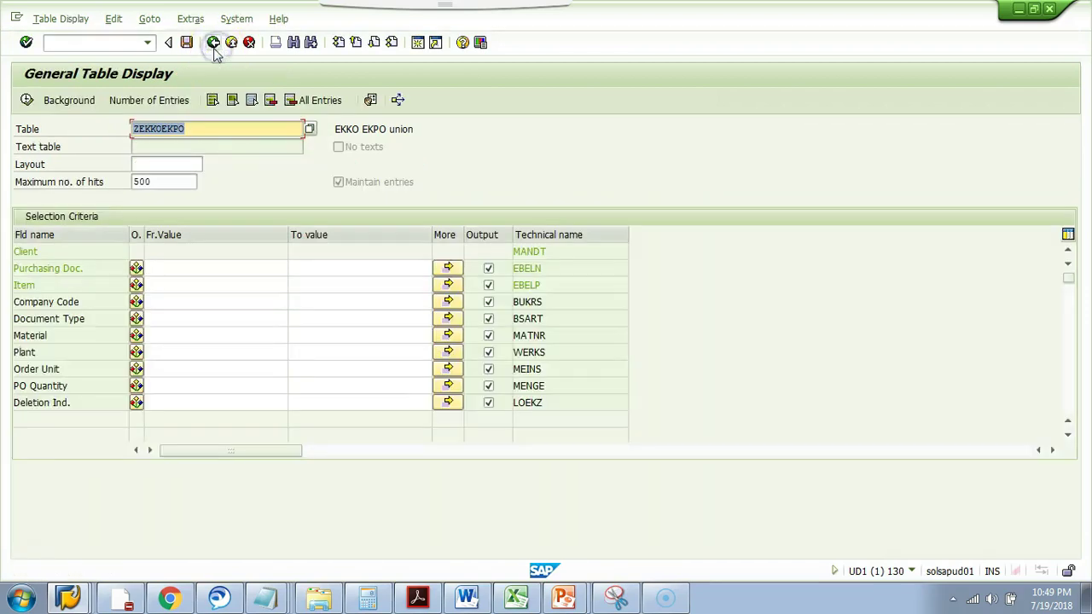
left_click(27, 99)
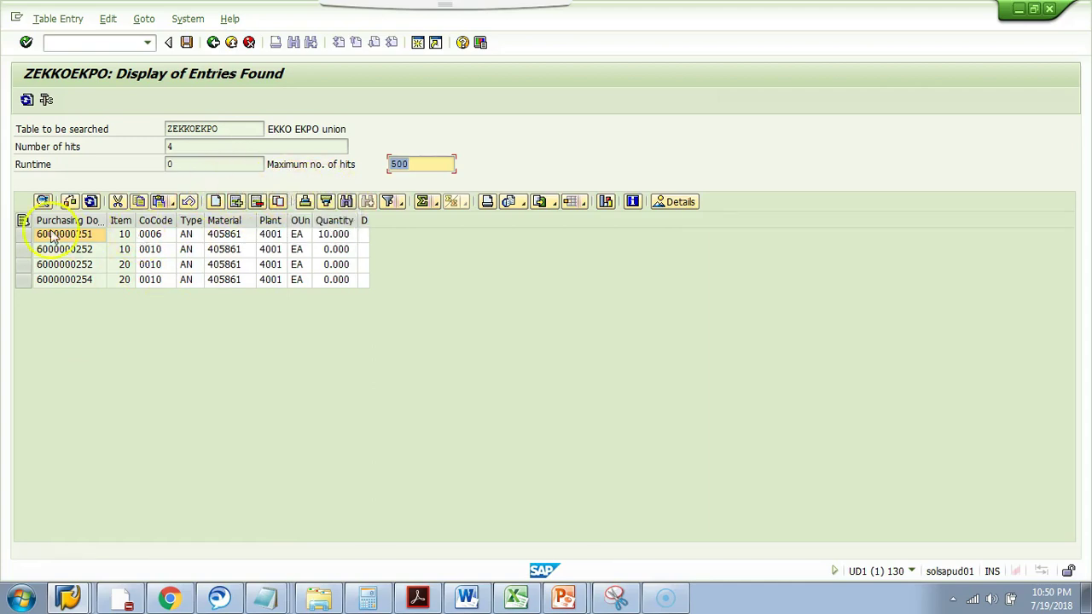
left_click(23, 235)
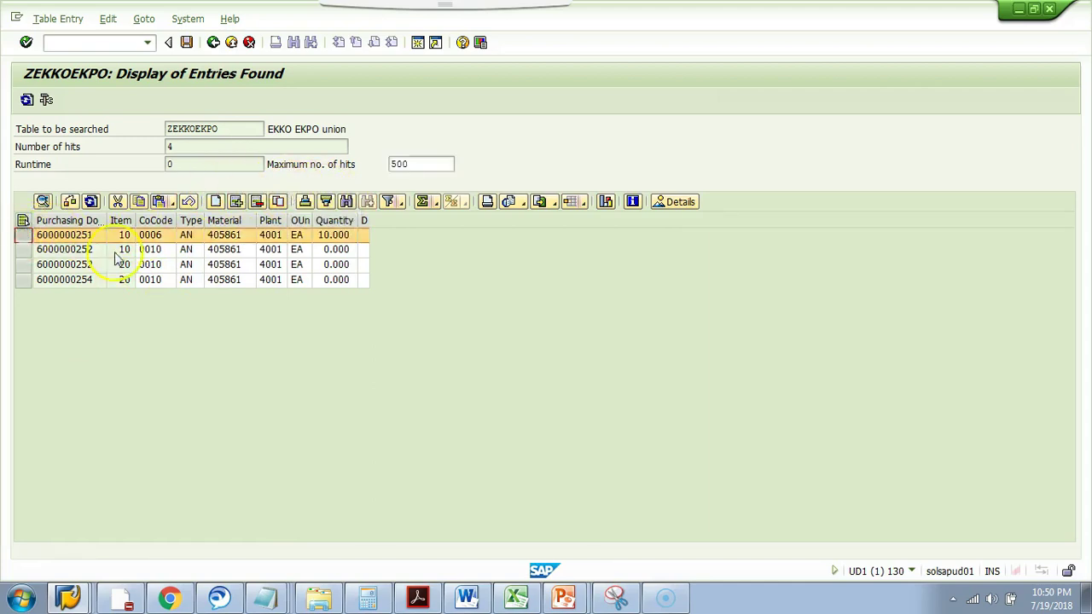
left_click(279, 202)
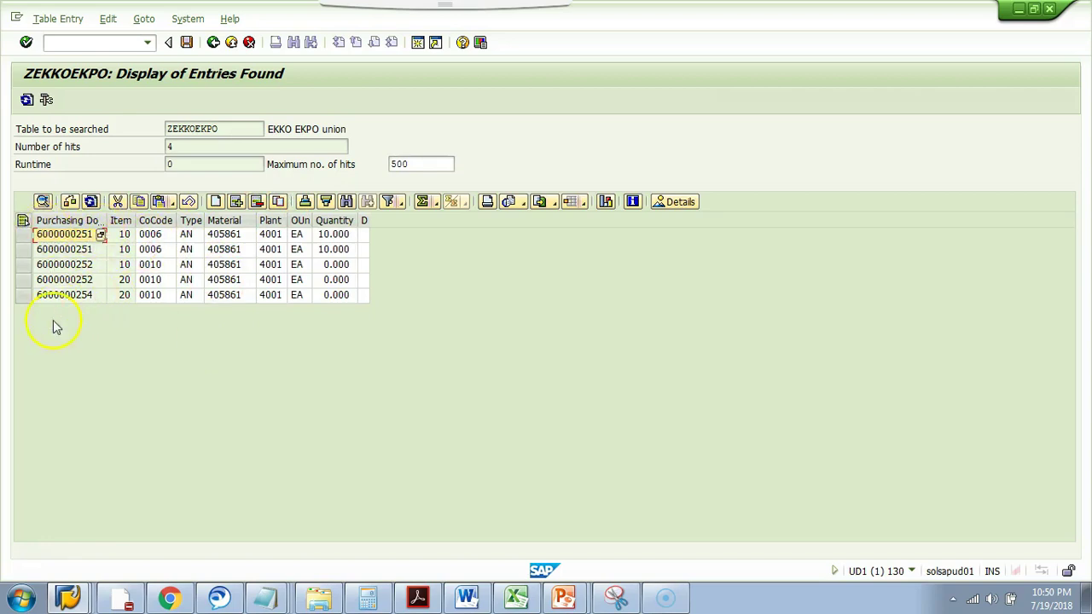
left_click(23, 235)
left_click(256, 202)
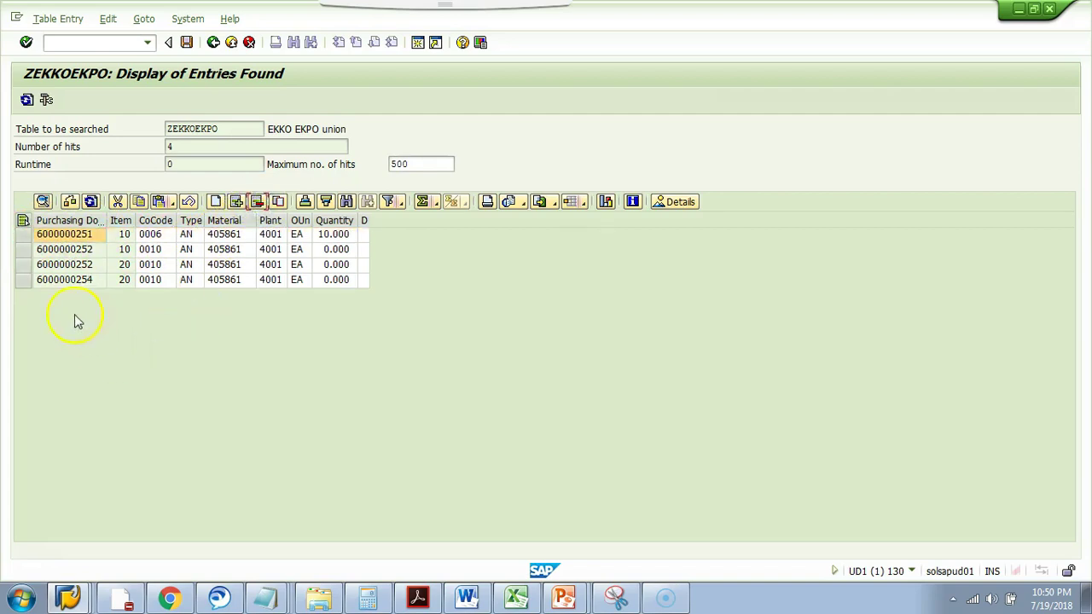
left_click(23, 237)
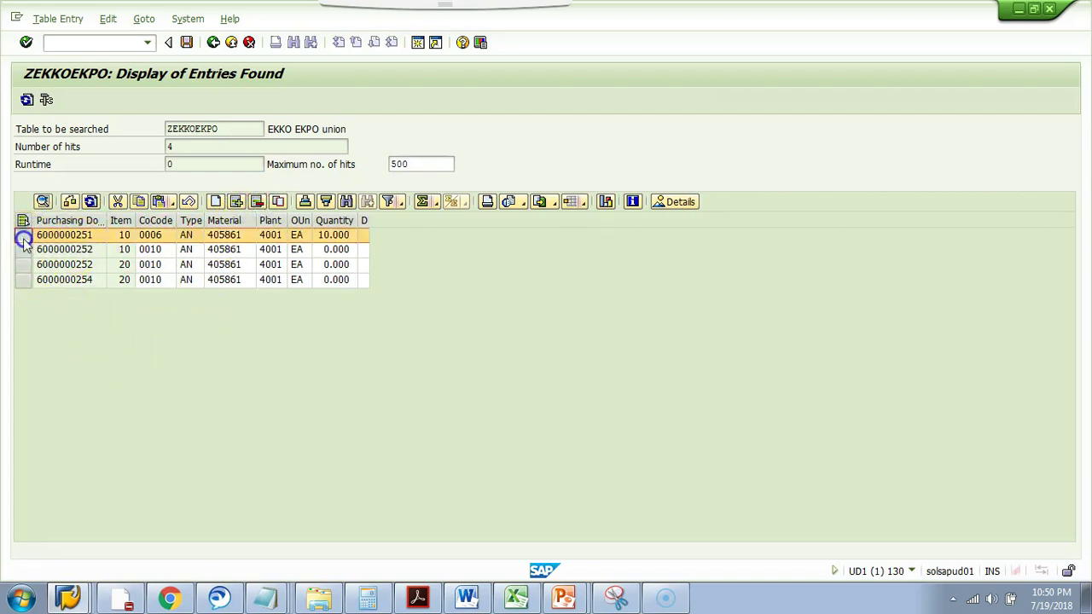
left_click(139, 202)
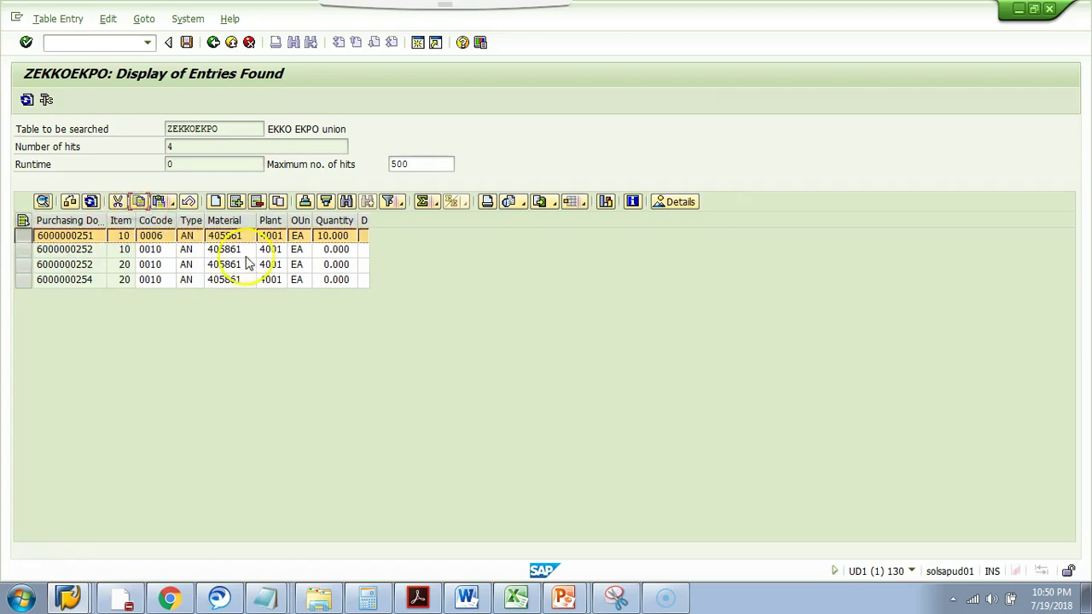
left_click(237, 202)
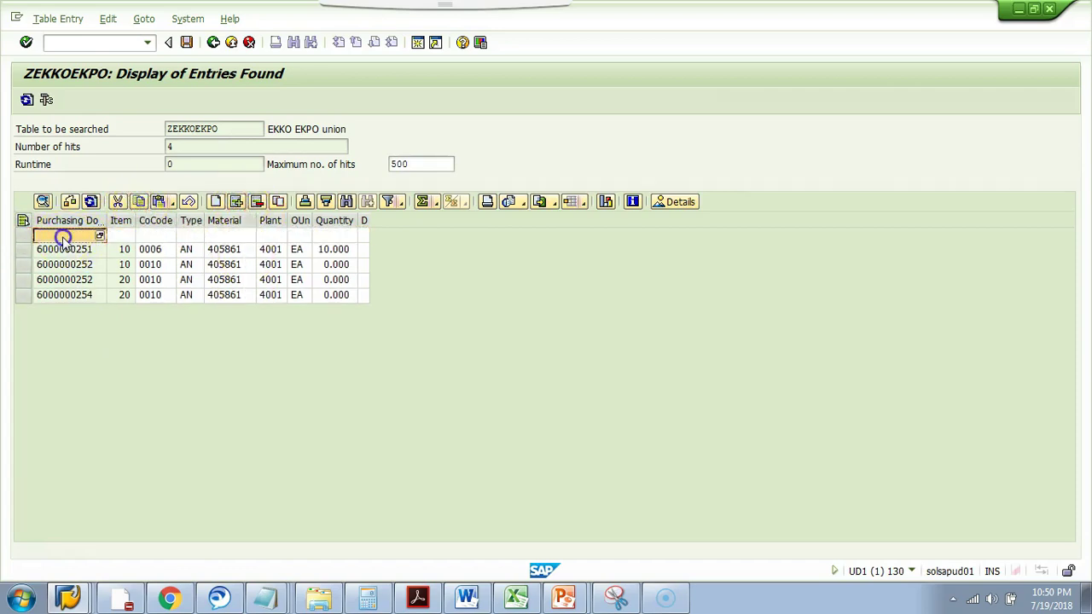
left_click(159, 202)
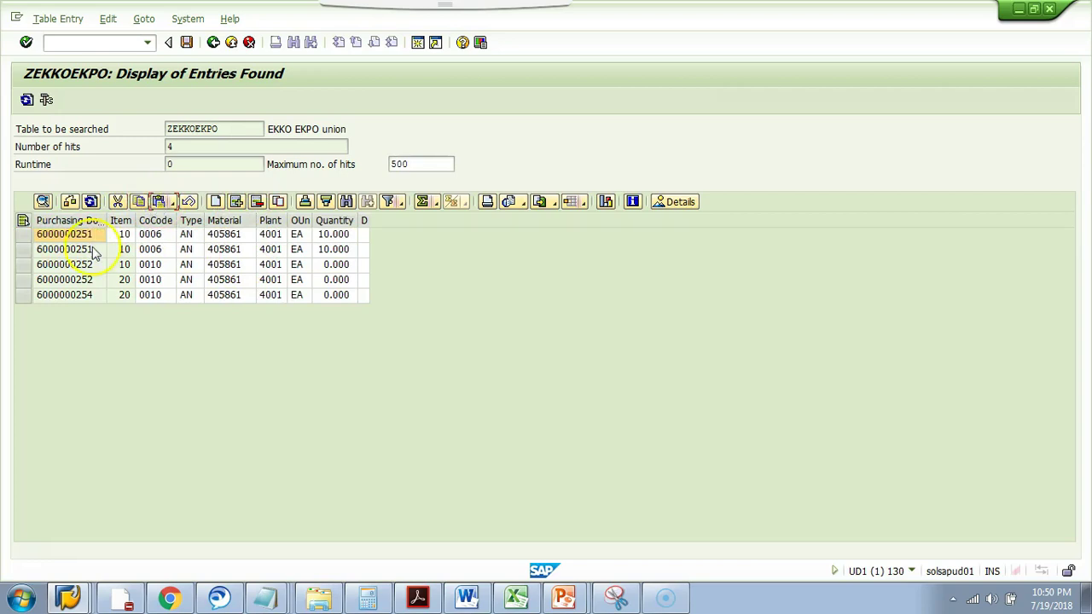
left_click(94, 291)
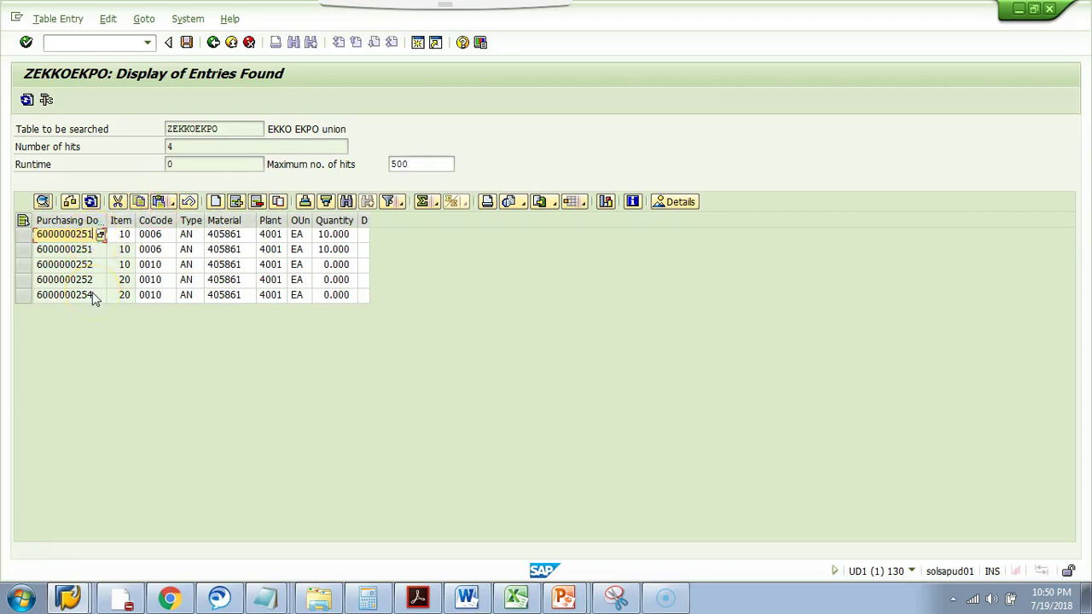
key("BackSpace")
type("5")
left_click(128, 243)
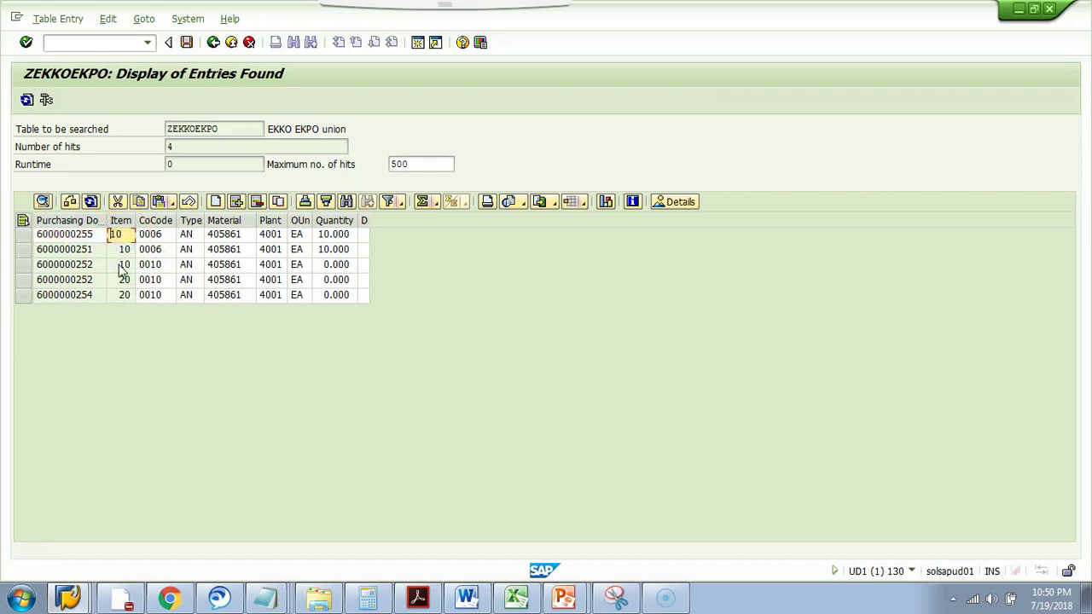
left_click(159, 234)
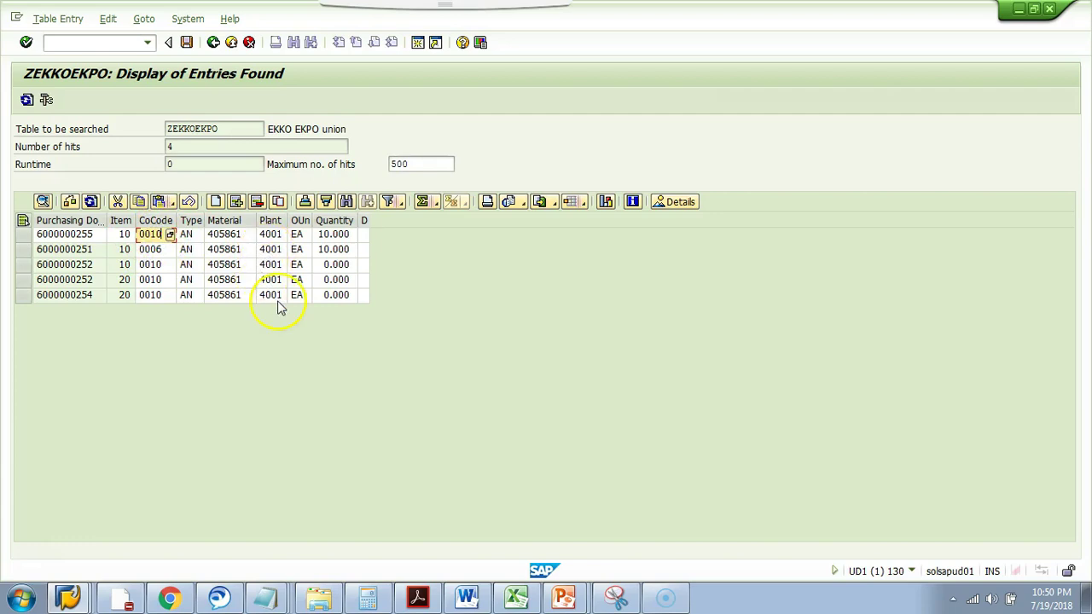
Save and confirm the inserted row, then reload the list showing five hits
left_click(187, 43)
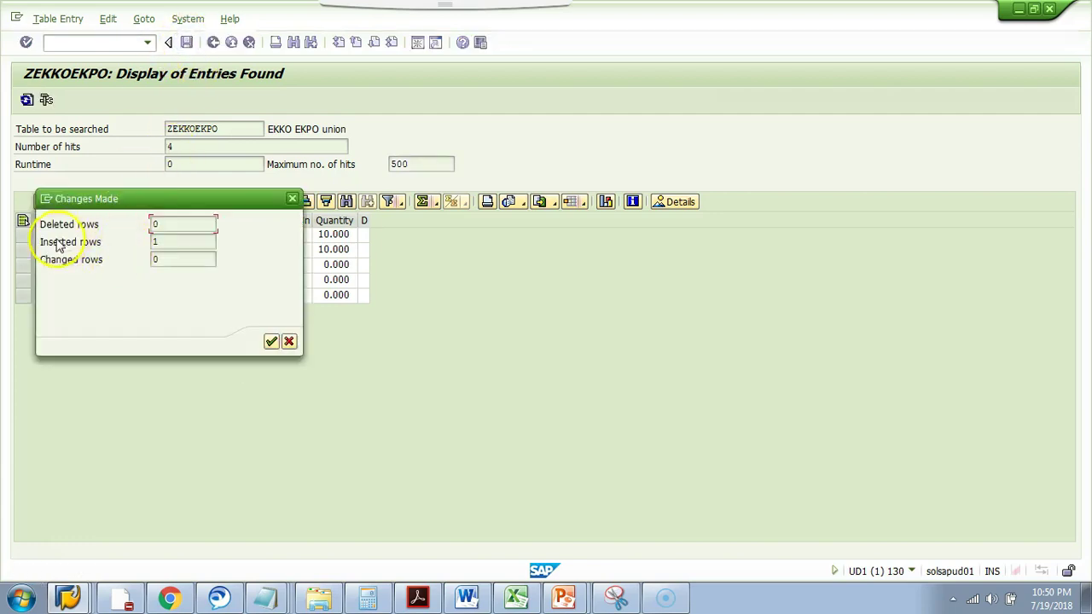
left_click(271, 341)
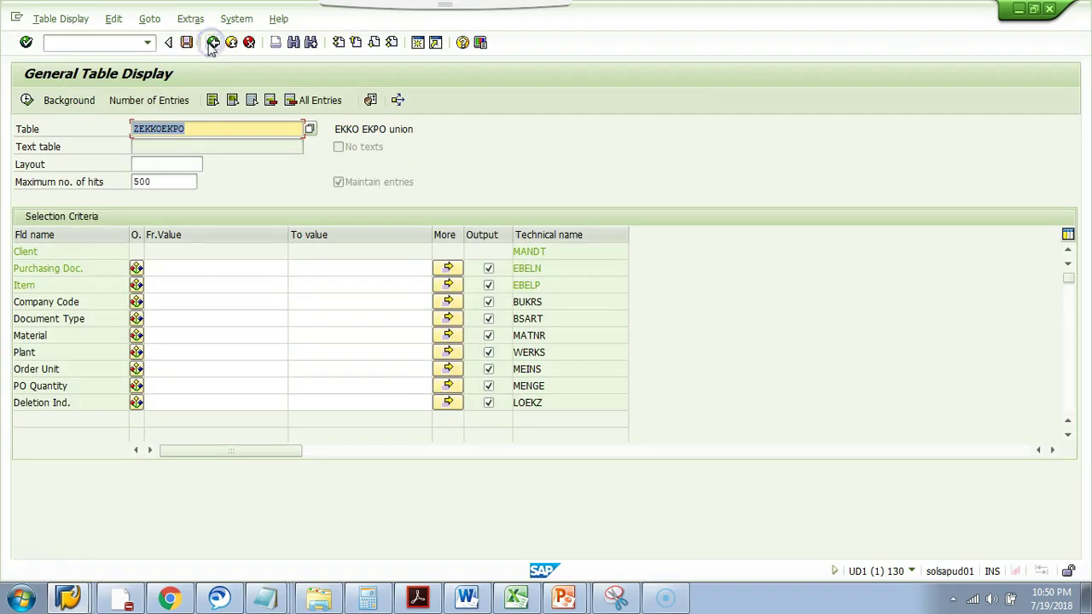
left_click(26, 100)
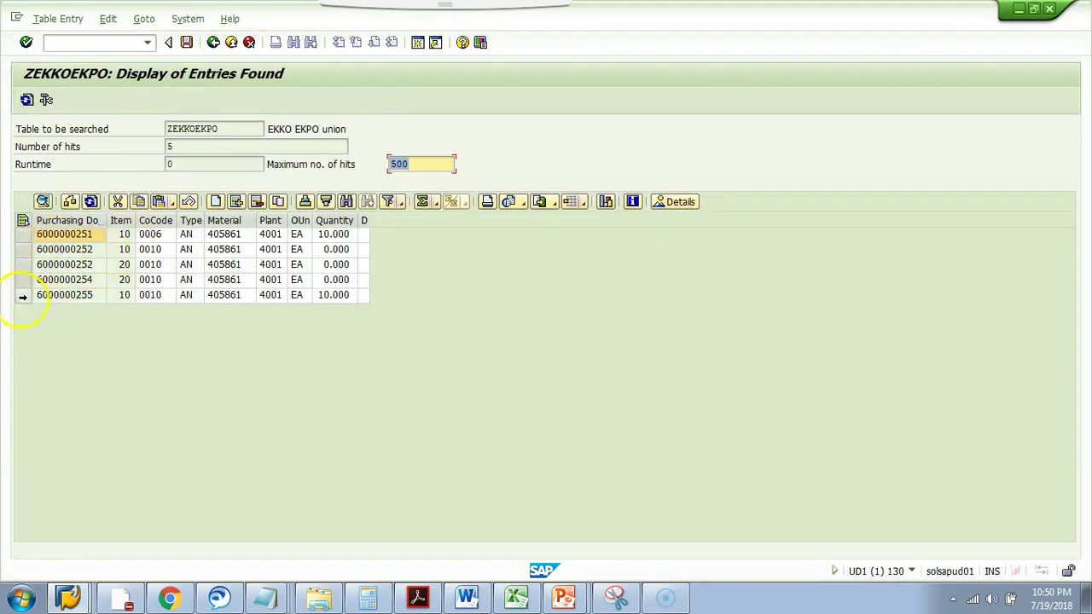
left_click(23, 296)
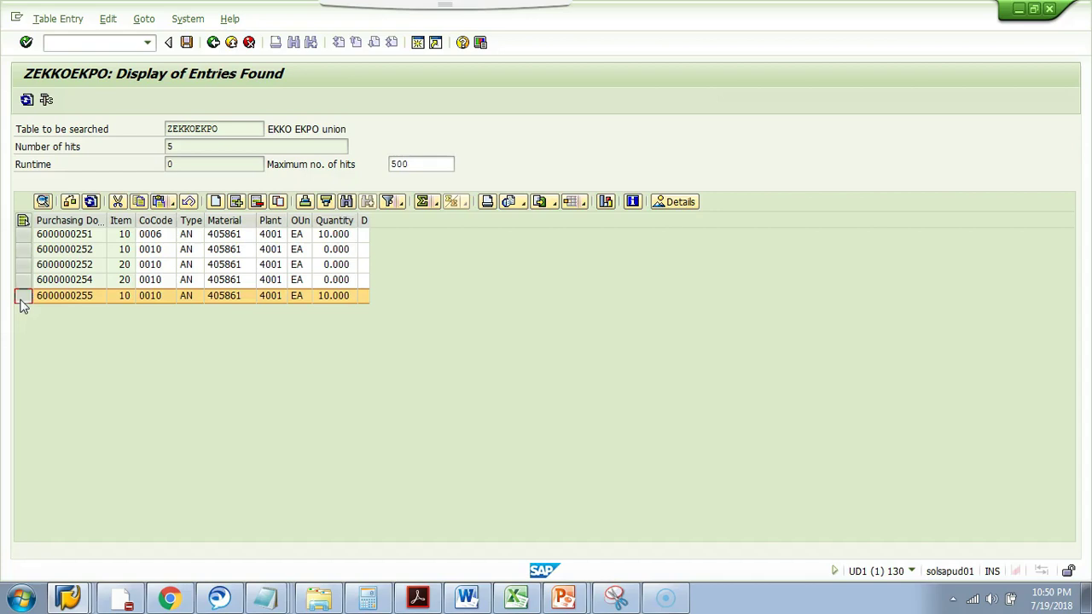
left_click(23, 297)
left_click(259, 203)
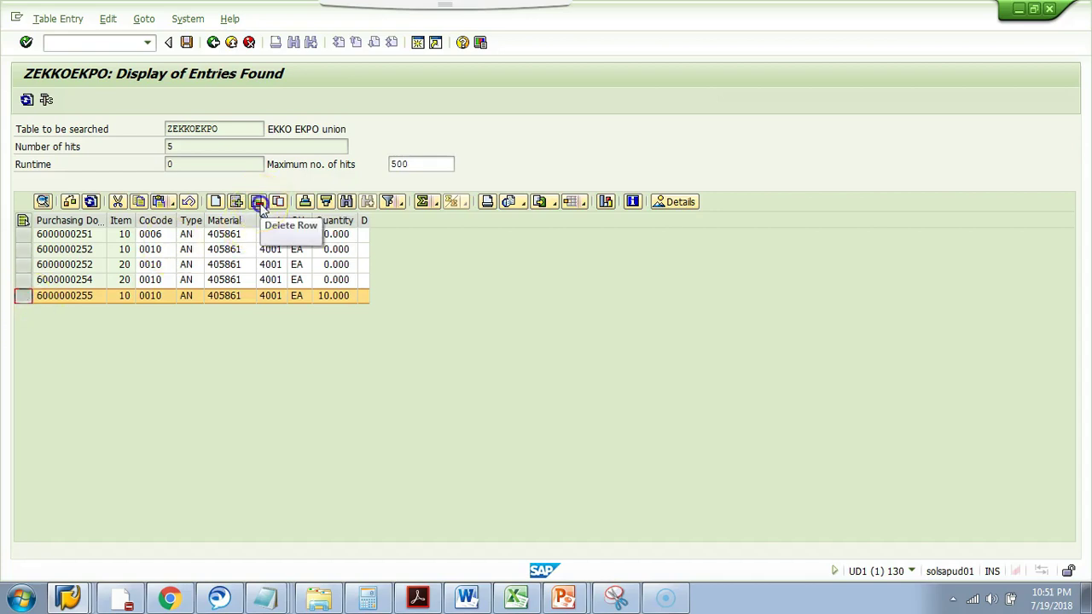
left_click(259, 203)
left_click(187, 42)
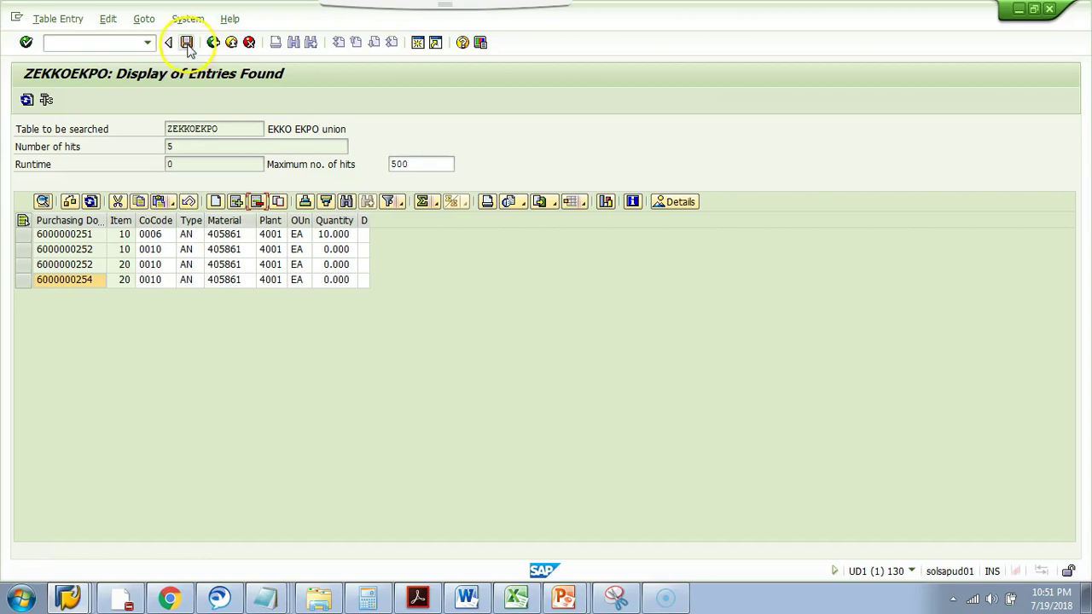
left_click(186, 43)
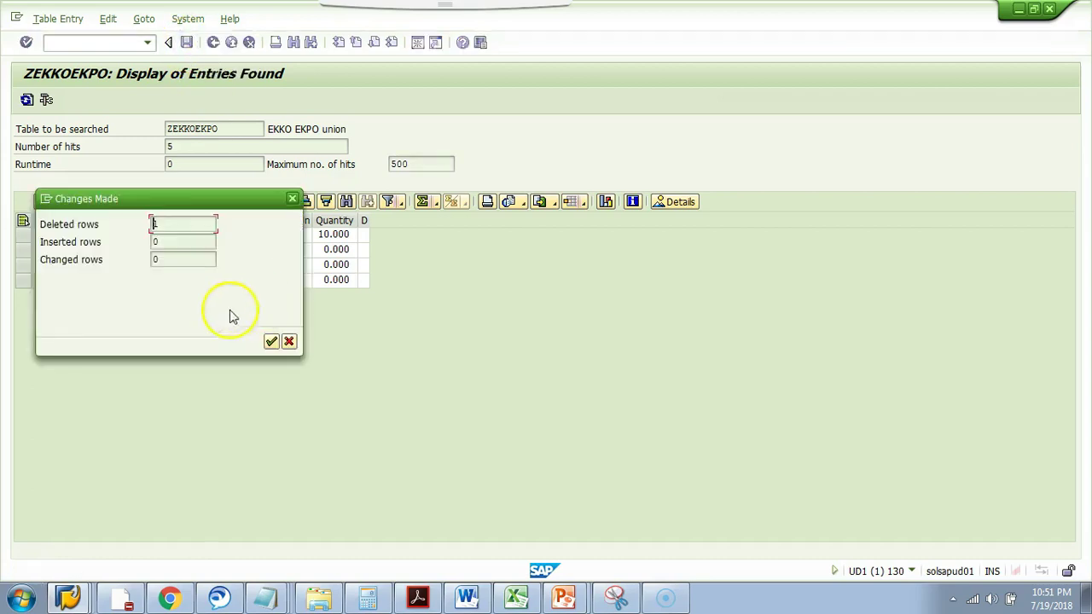
left_click(269, 341)
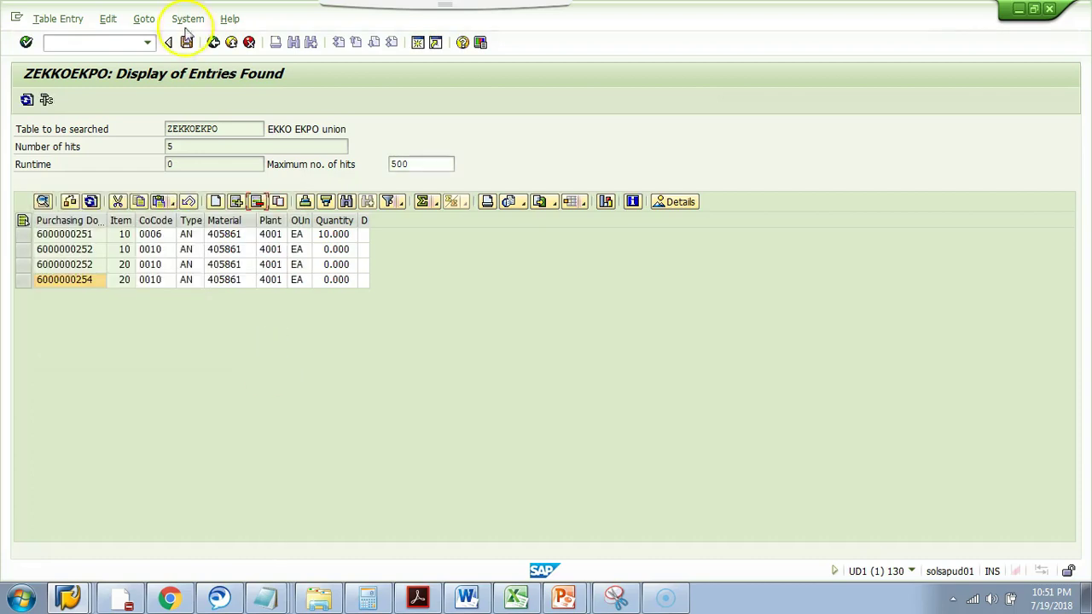
Rerun the search to verify four hits remain, then return to selection
left_click(213, 42)
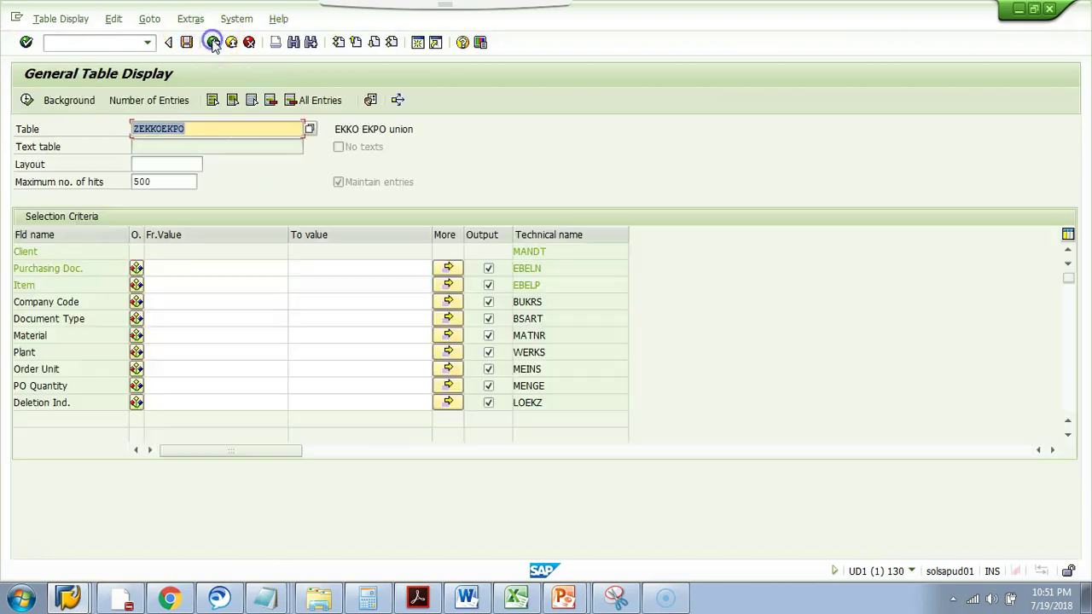
left_click(29, 100)
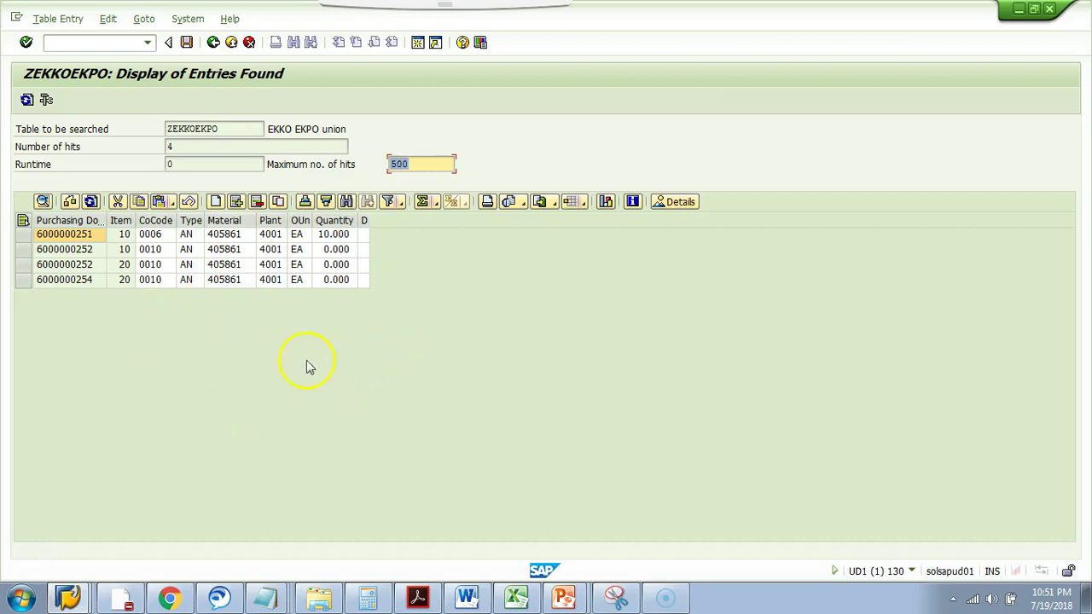
left_click(214, 43)
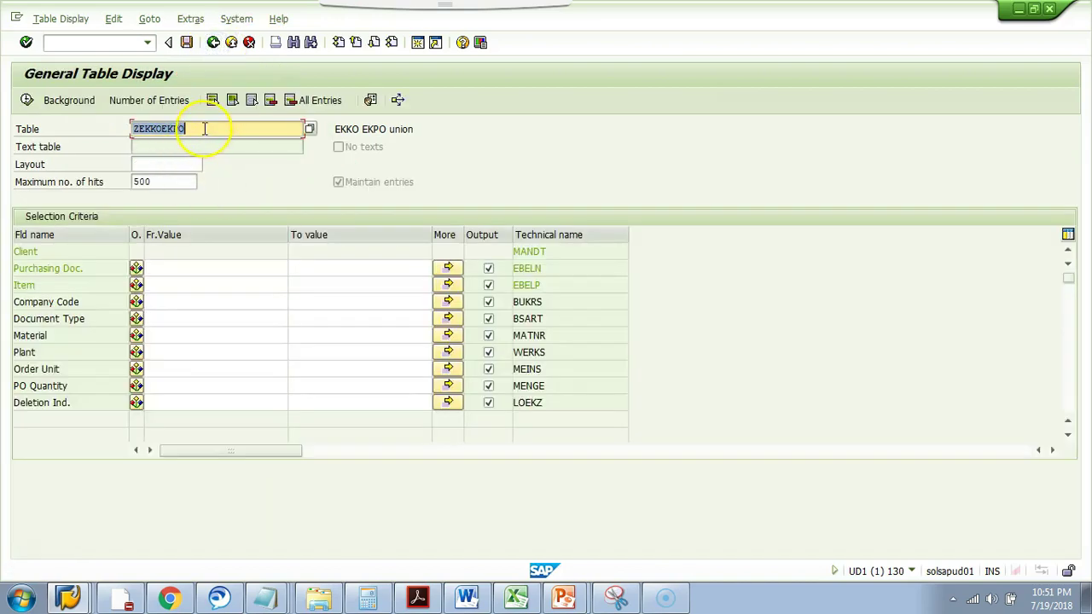
Replace the table name with ZWINDDUEDATES and execute its search
left_click(204, 128)
left_click_drag(204, 128, 133, 126)
key("BackSpace")
type("ZWINDDUEDATE")
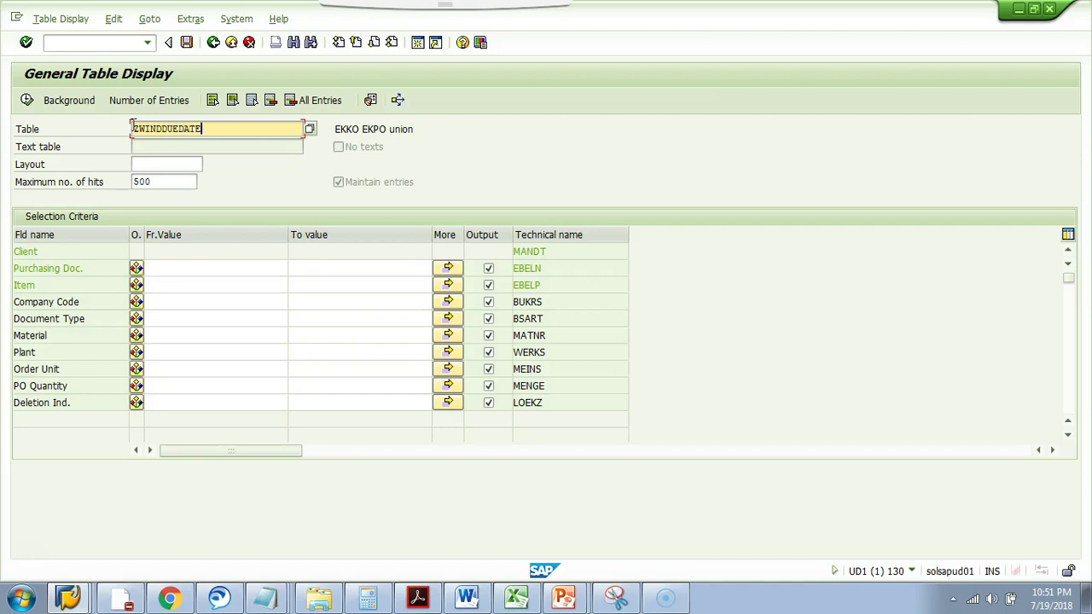
key("Return")
left_click(228, 127)
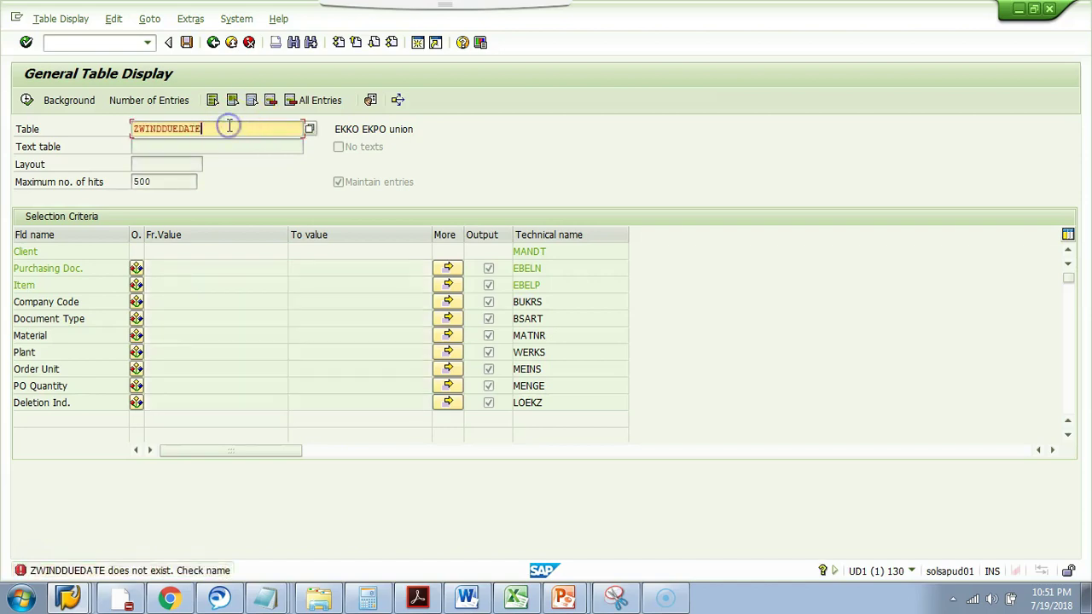
type("S")
key("Return")
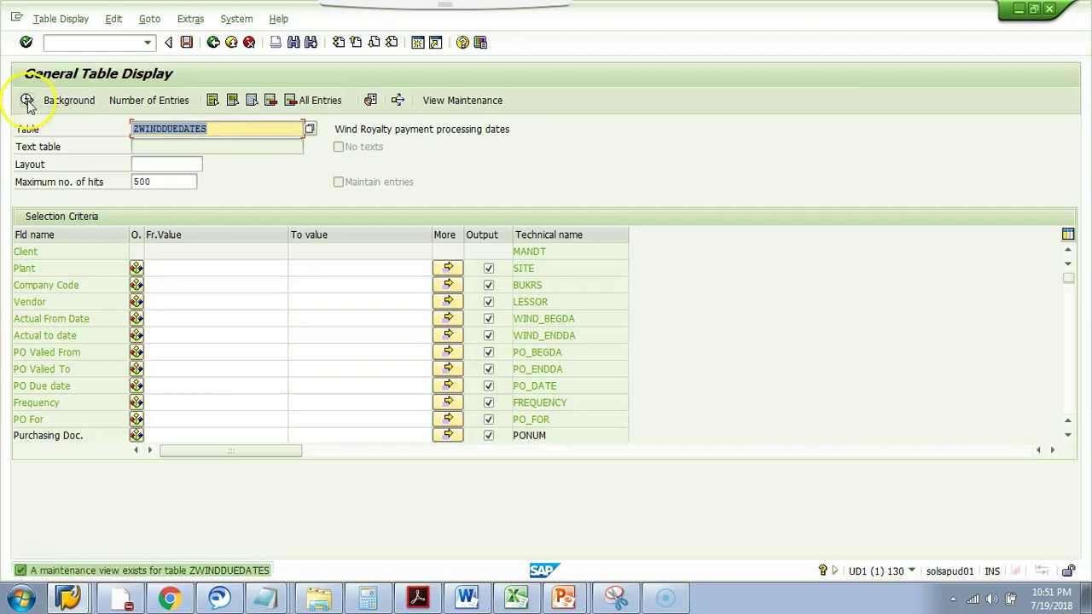
left_click(27, 100)
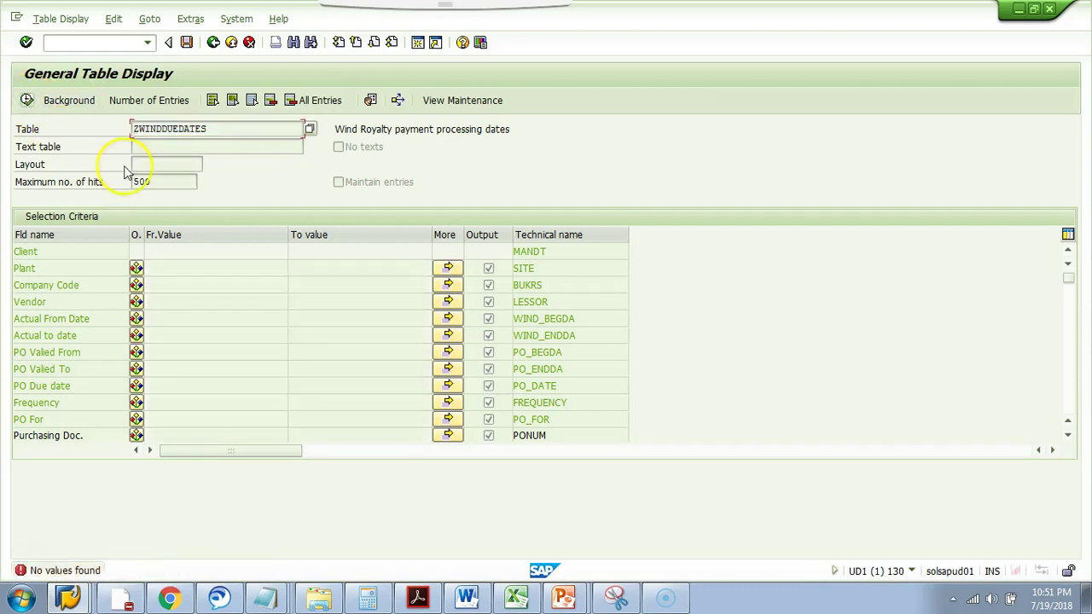
Change the table name to ZWIND_PRDDATA and load its fields
double_click(189, 133)
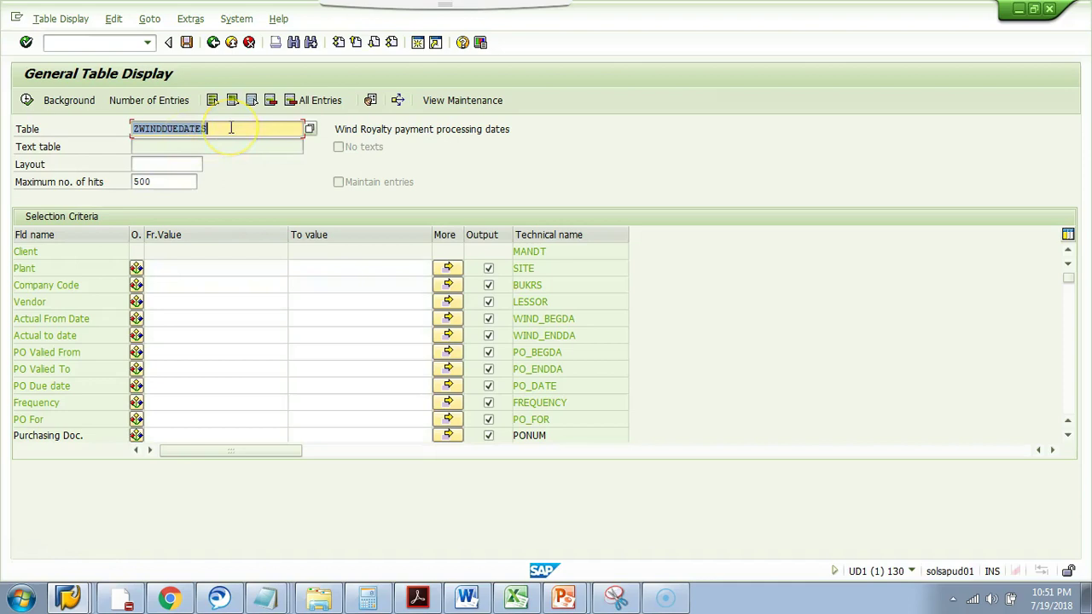
type("Z")
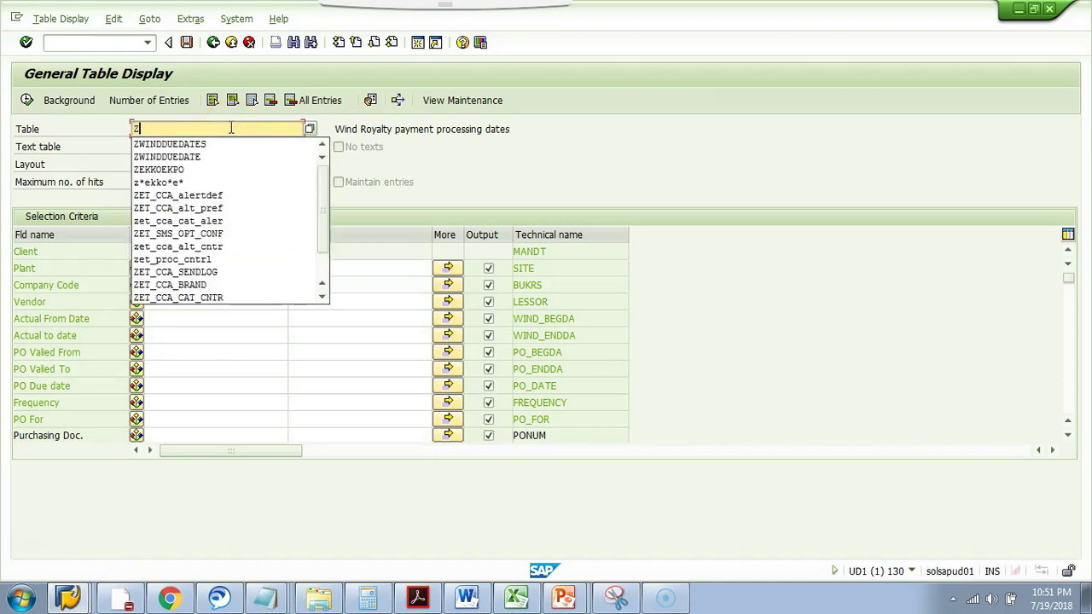
type("WIND_")
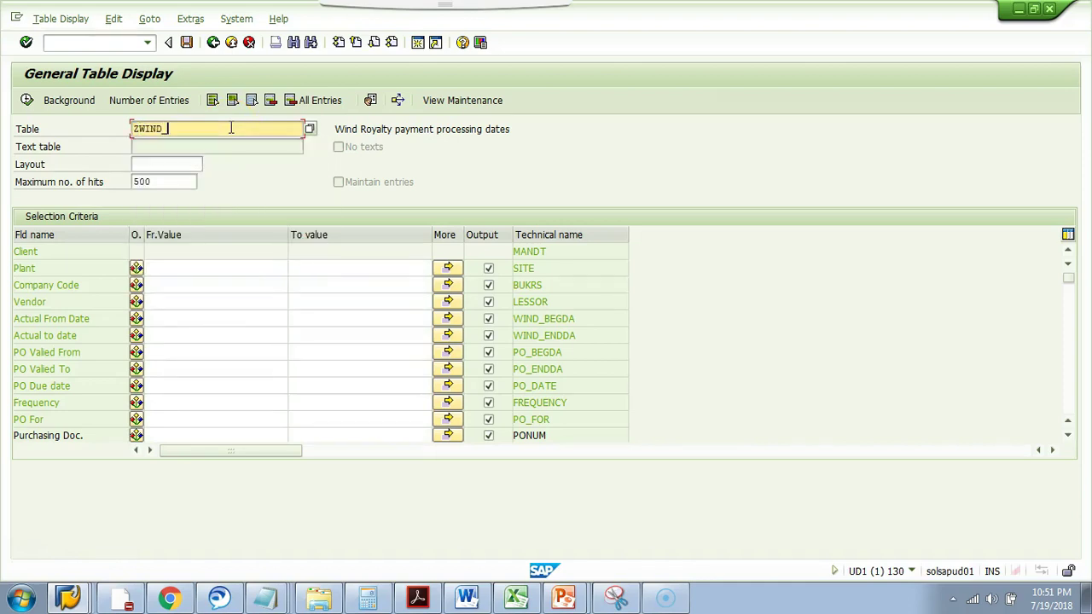
type("PRDDATA")
key("Return")
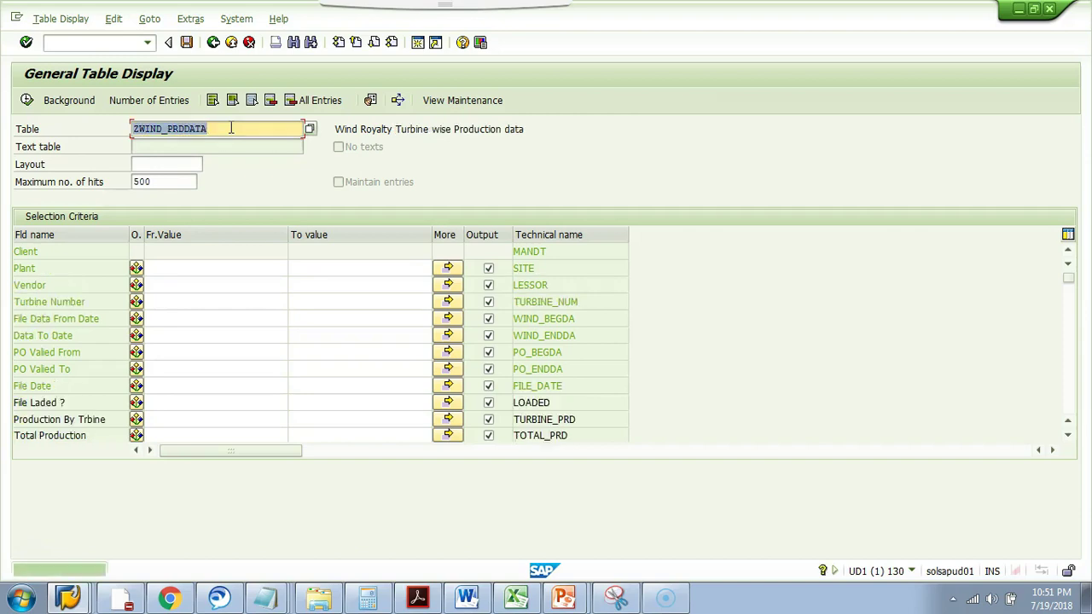
left_click(27, 100)
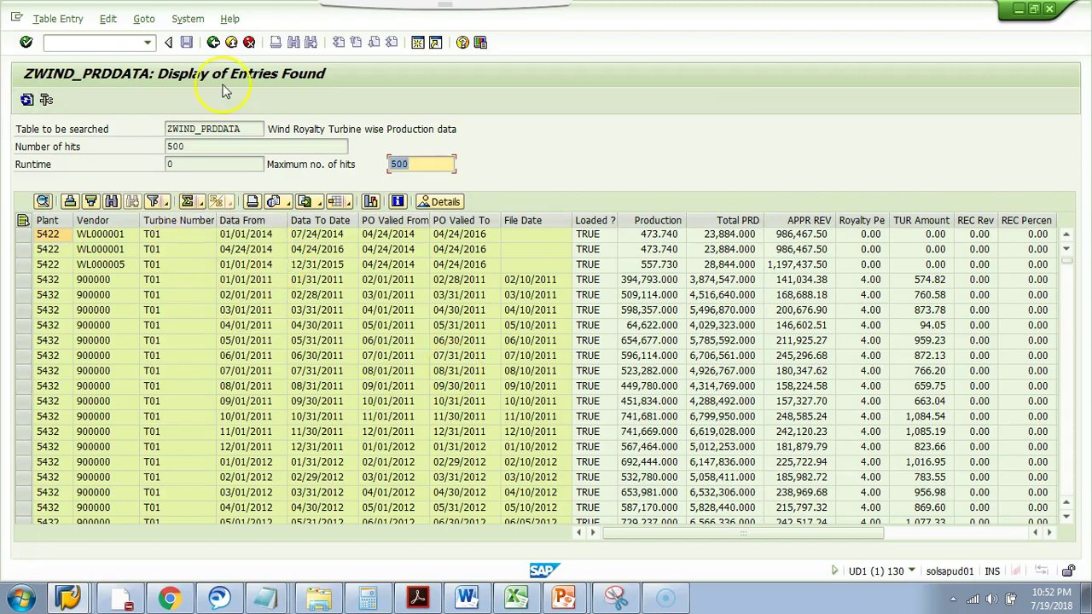
left_click(213, 43)
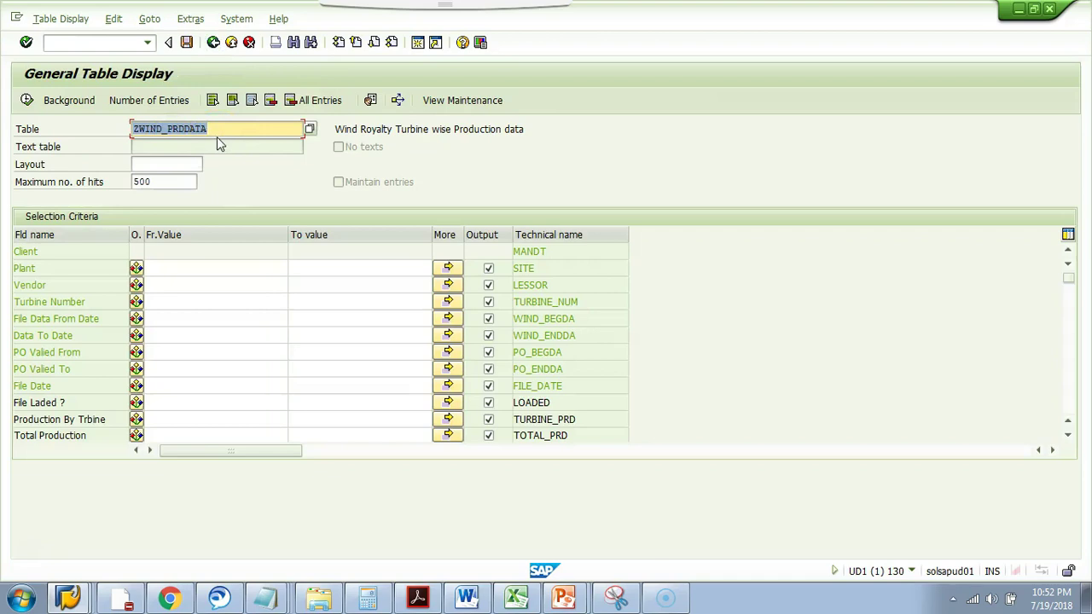
left_click(110, 42)
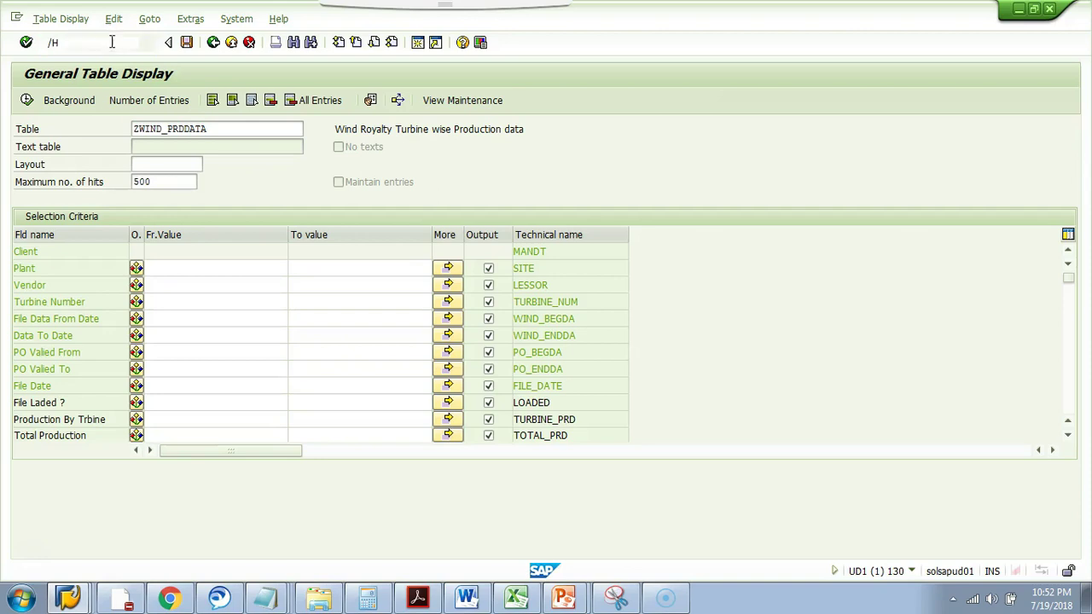
Start the debugger with /H, set GD-EDIT to X, and continue back to the ZWIND_PRDDATA selection
key("Return")
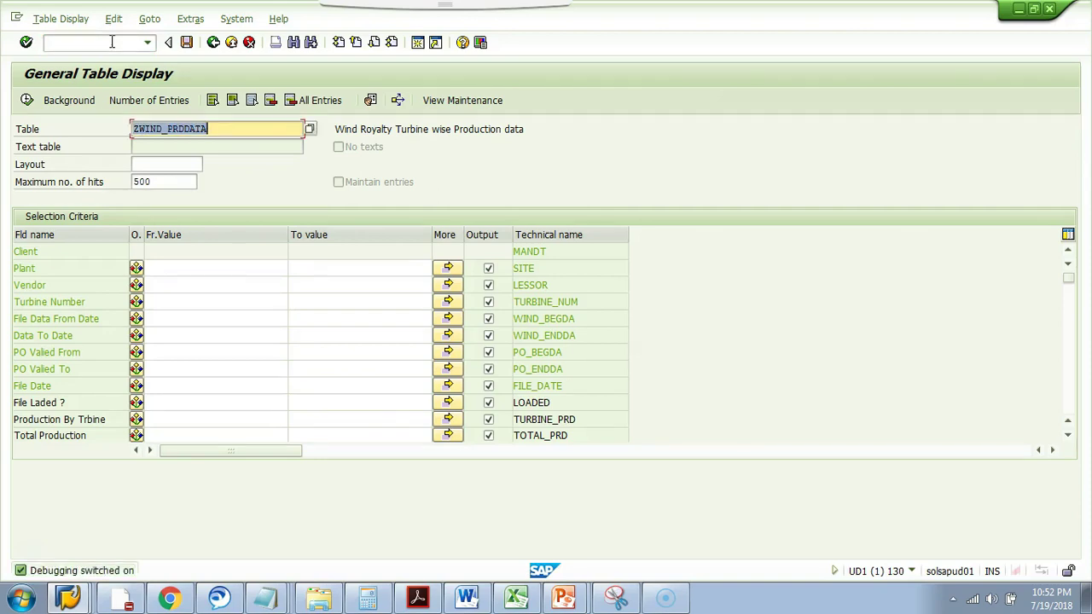
key("Return")
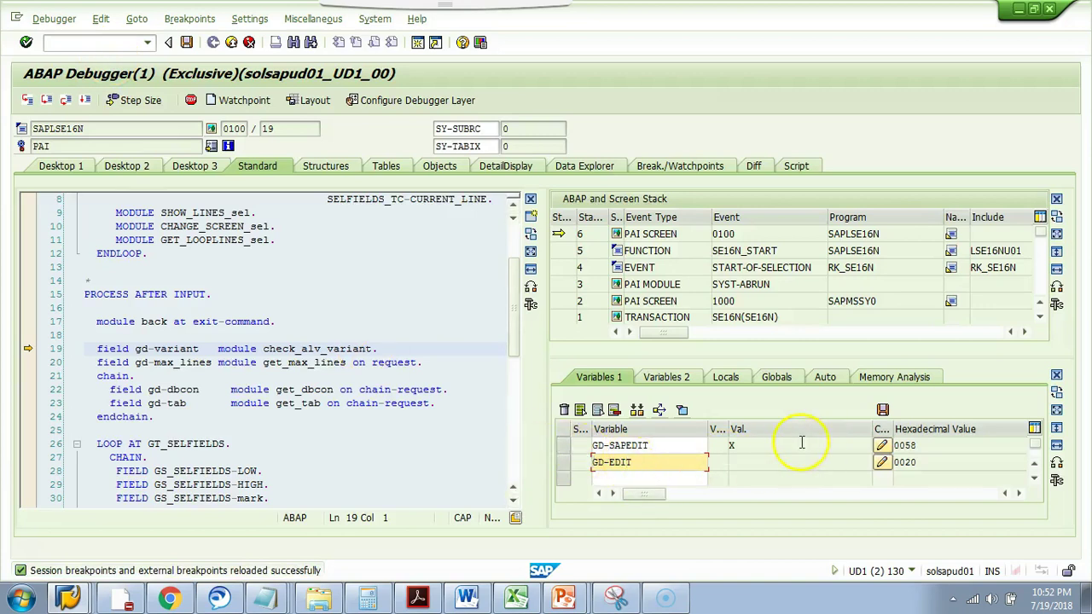
left_click(882, 461)
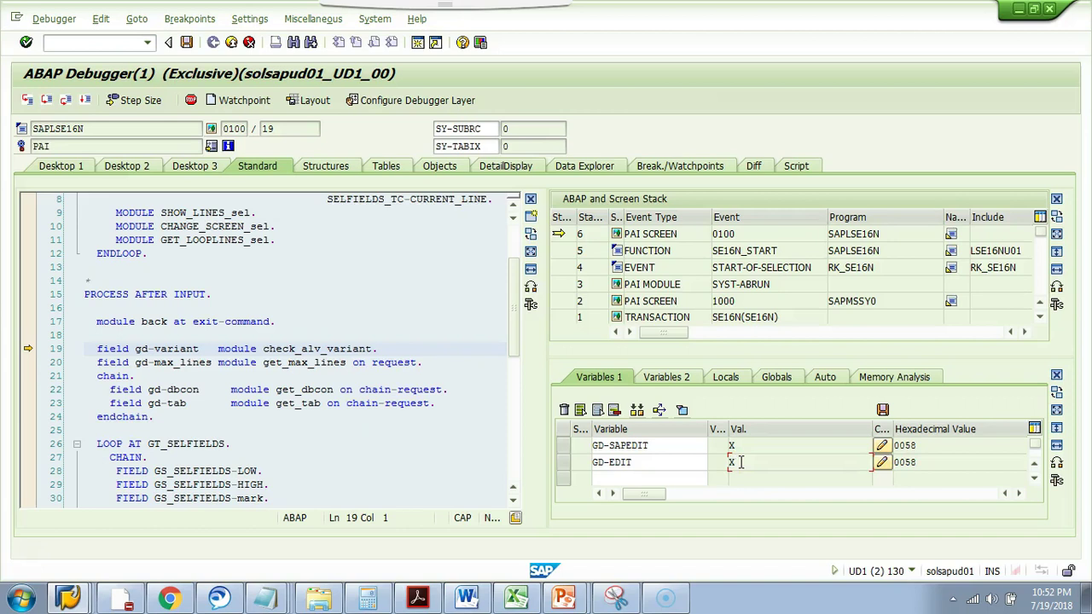
left_click(86, 100)
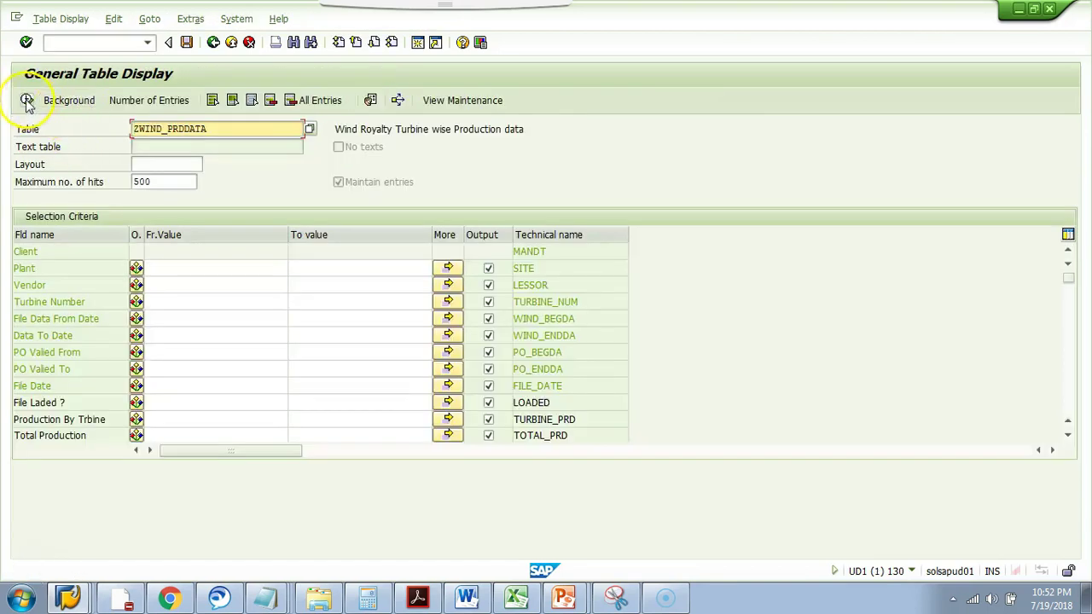
List the 500 ZWIND_PRDDATA entries for editing, select the first WL000001 row, and scroll across its columns
left_click(27, 100)
left_click(728, 273)
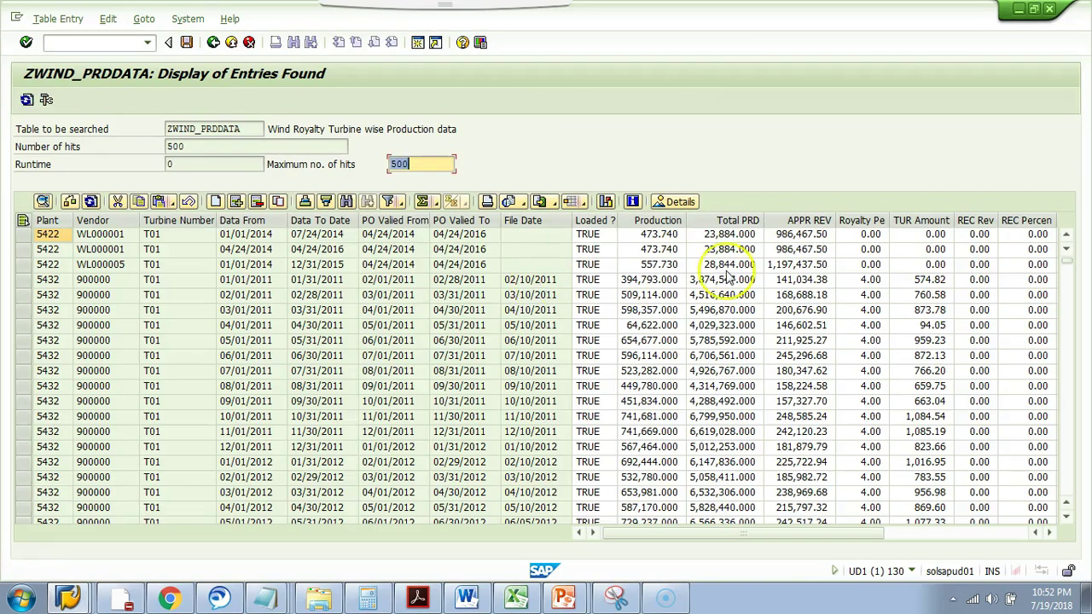
left_click_drag(775, 536, 655, 537)
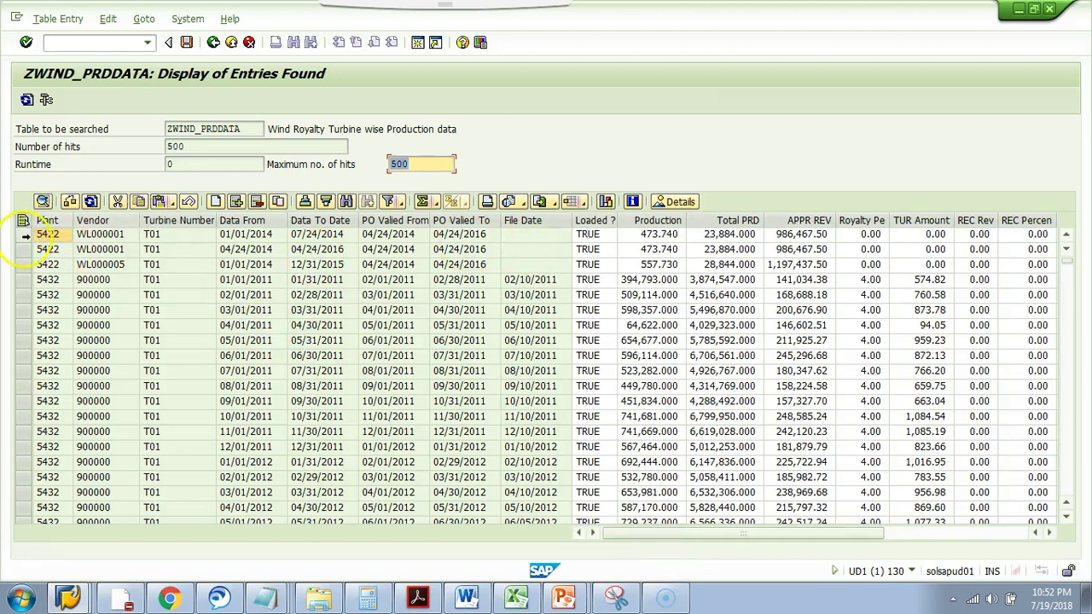
left_click(22, 234)
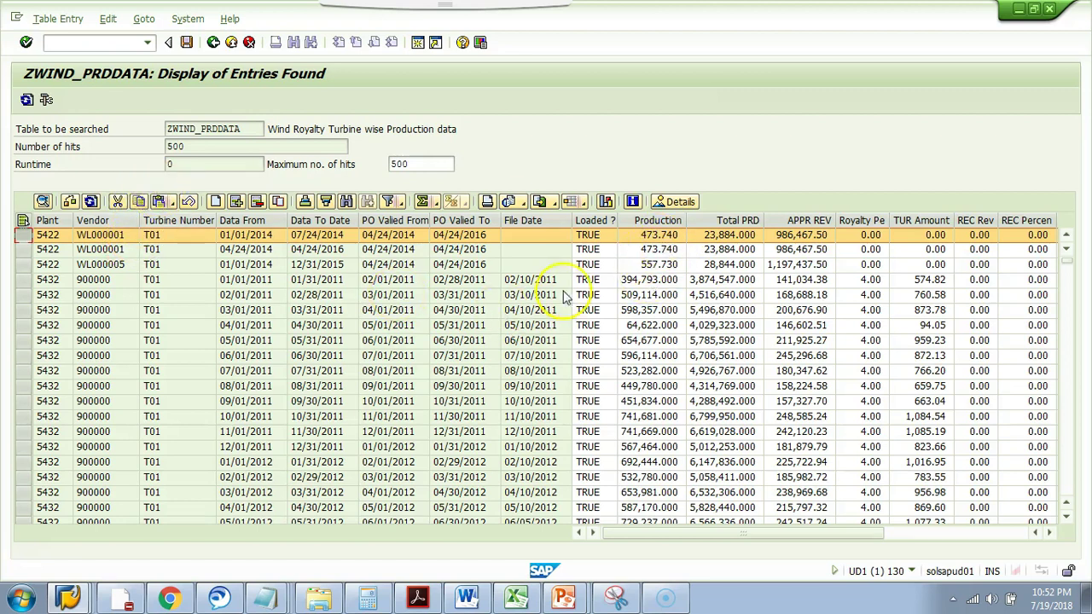
left_click_drag(743, 532, 898, 530)
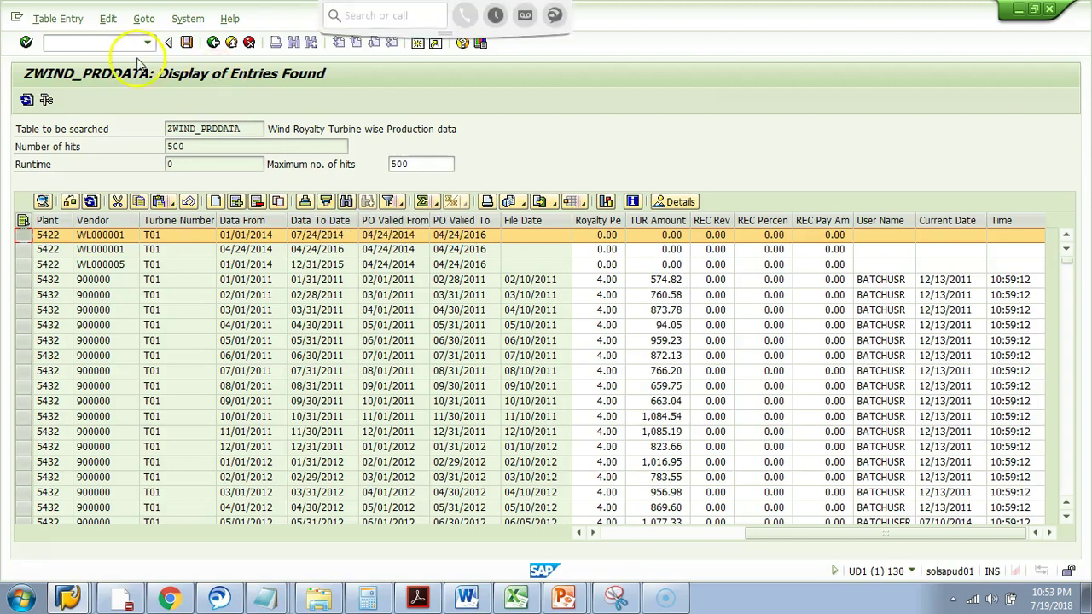
left_click(106, 44)
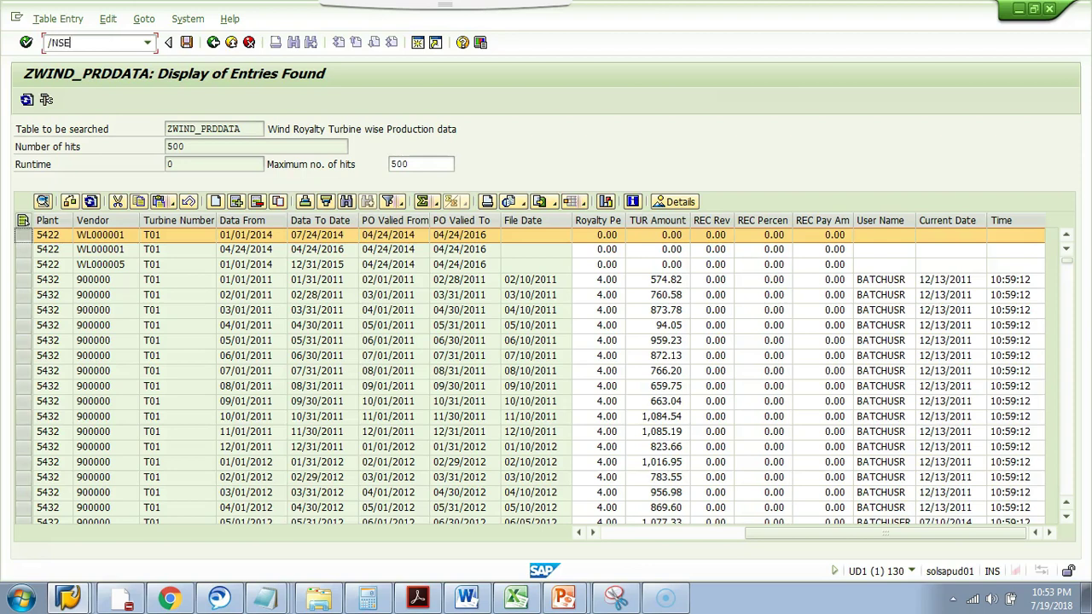
Open SE16N with table MARA and list its 500 general material data entries
key("Return")
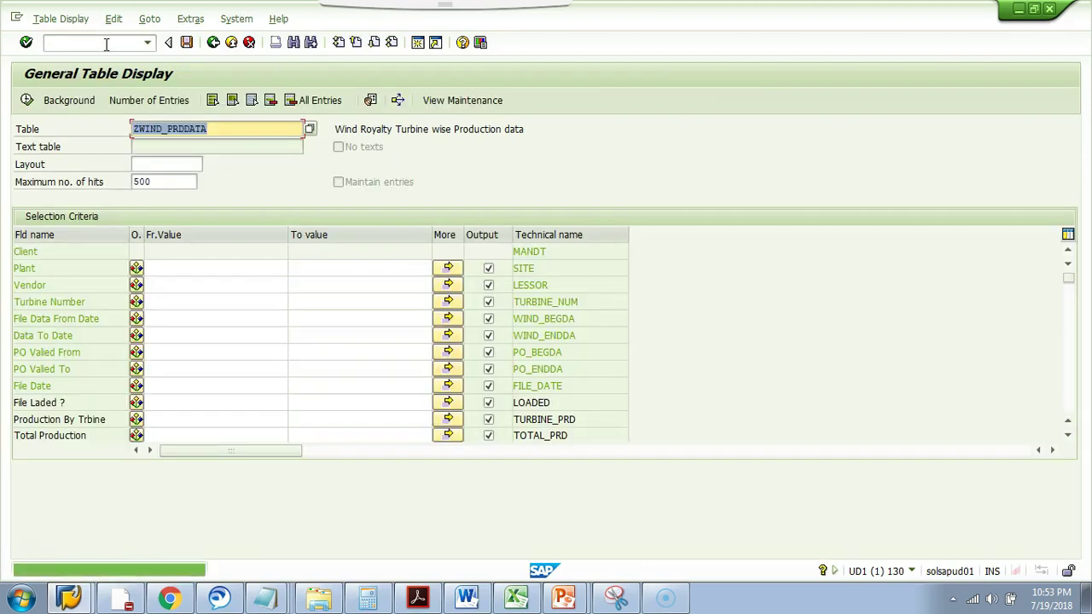
type("MARA")
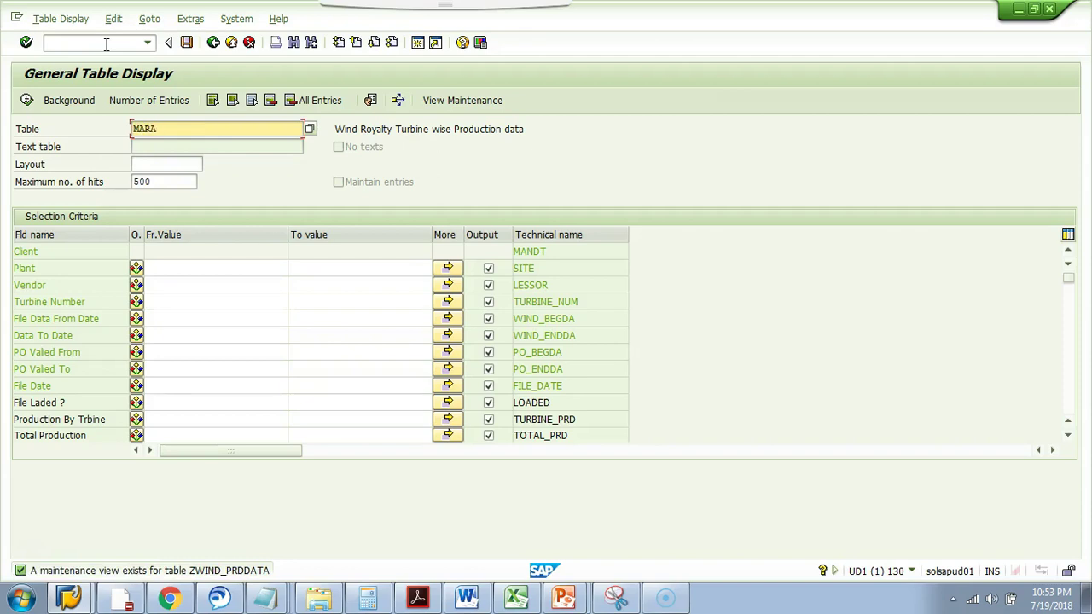
key("Return")
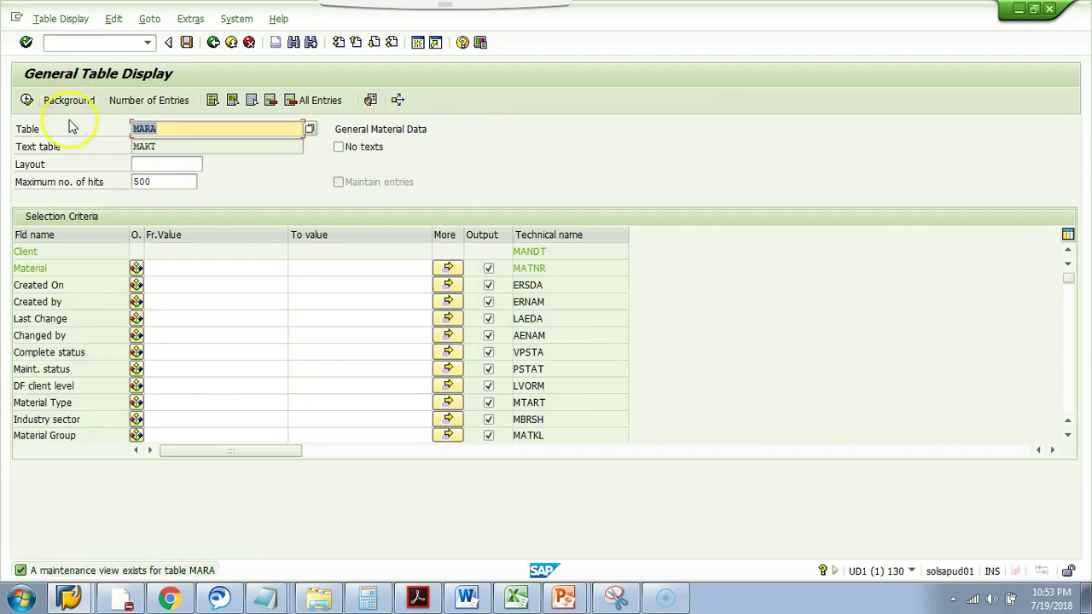
left_click(26, 100)
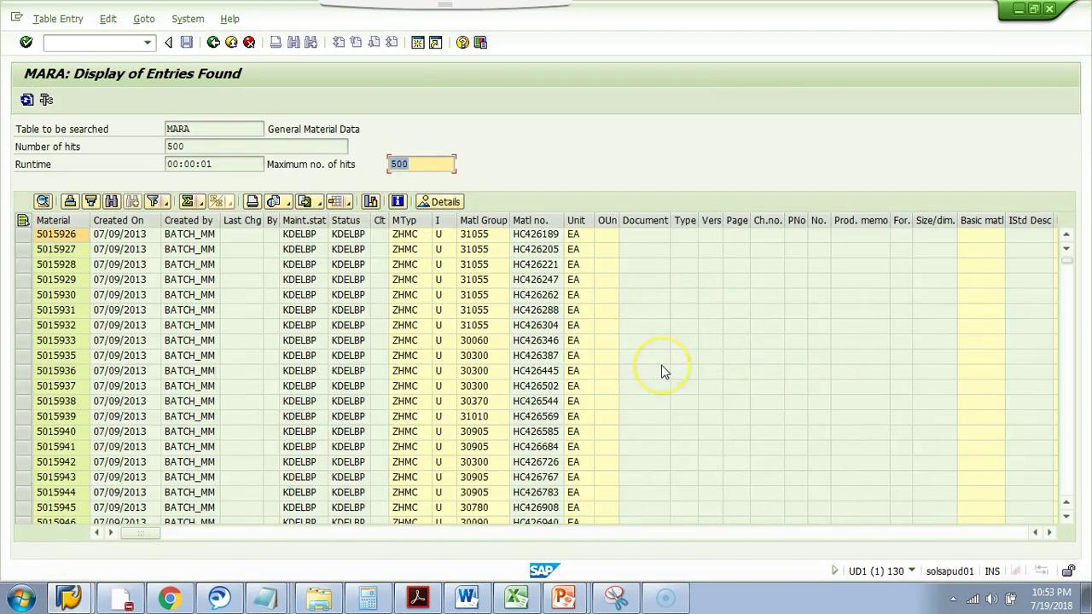
Return to the MARA selection screen and enter the debugger with /H and F8
left_click(213, 42)
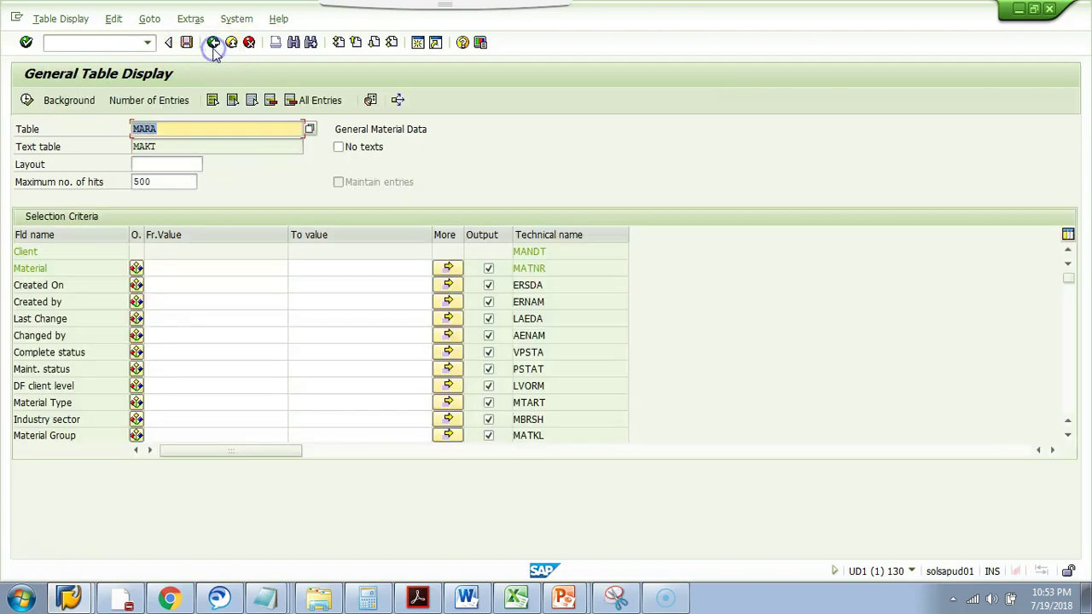
left_click(111, 43)
type("/")
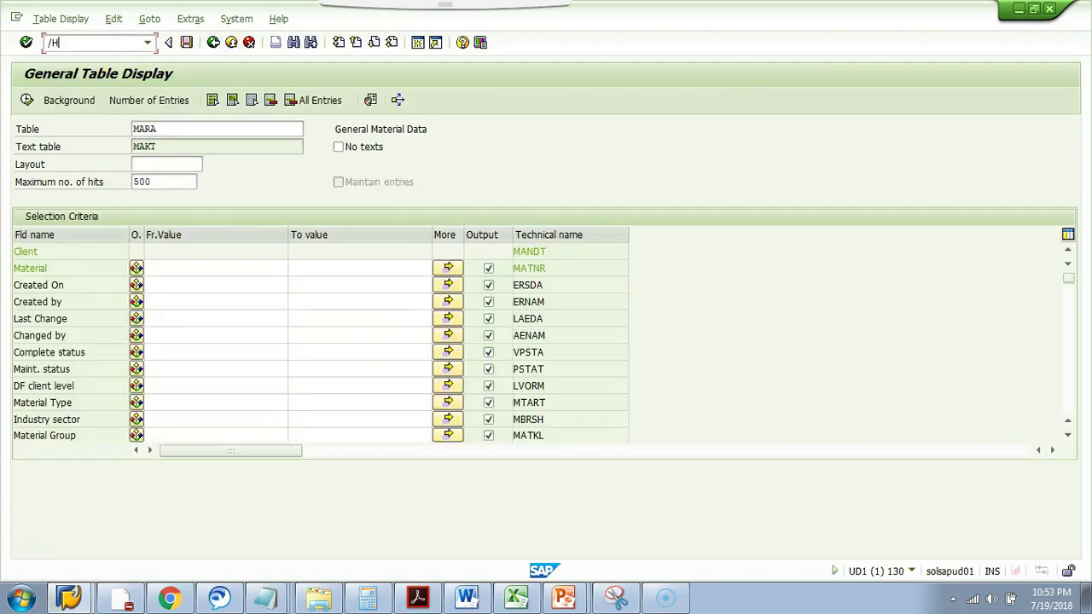
type("H")
key("Return")
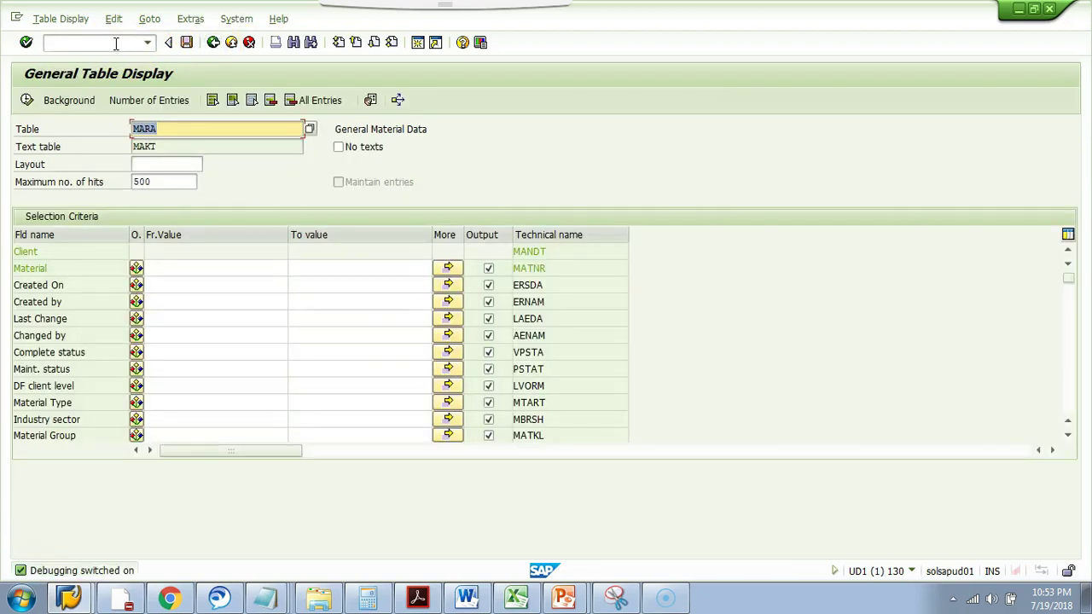
key("F8")
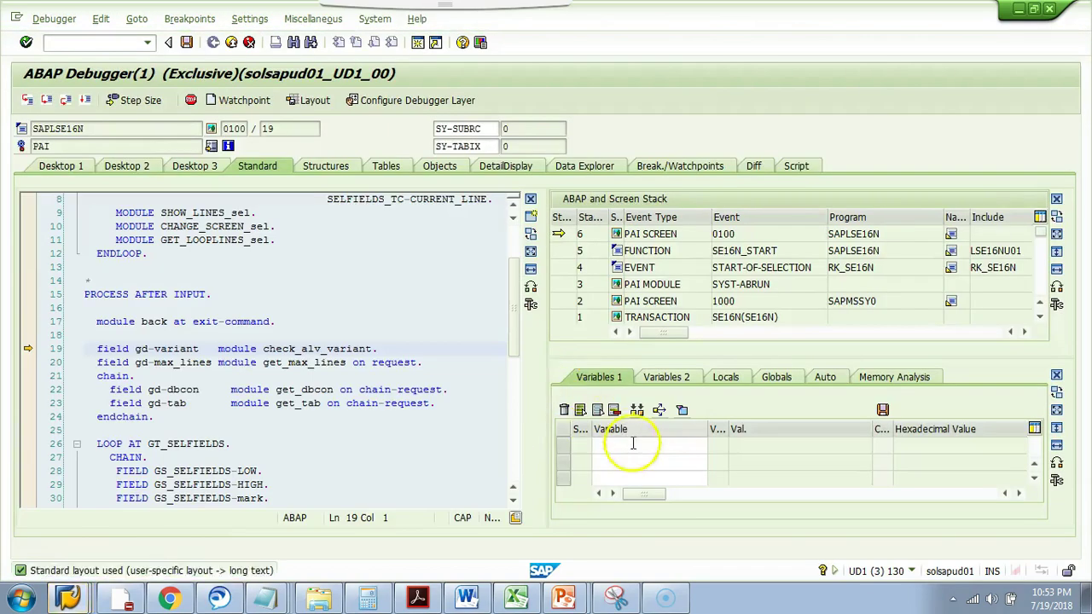
Add GD-SAPEDIT and GD-EDIT to the debugger's variable list
left_click(633, 444)
type("G")
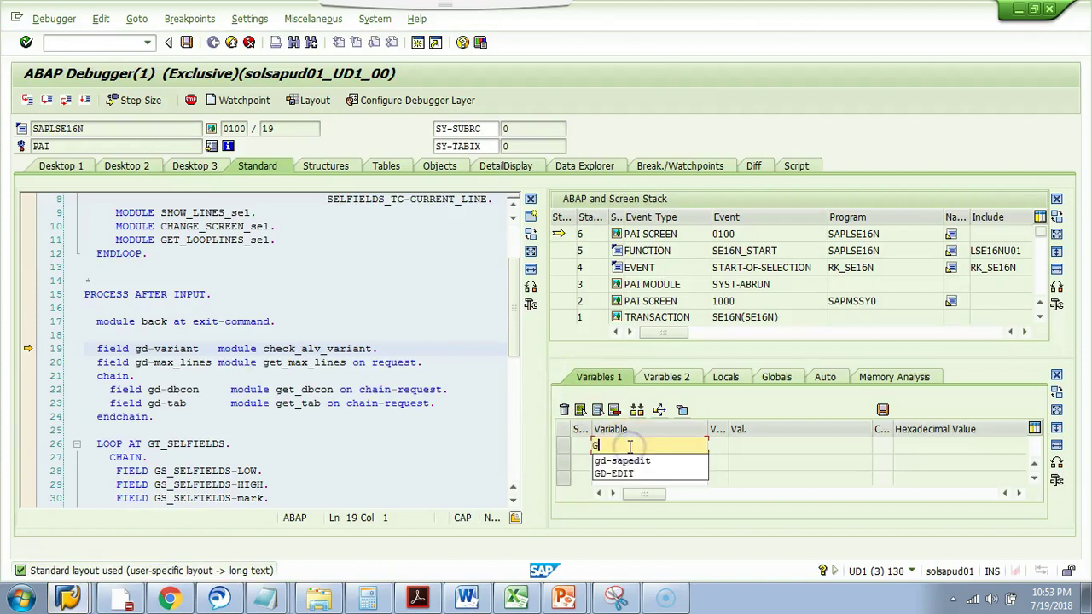
left_click(622, 461)
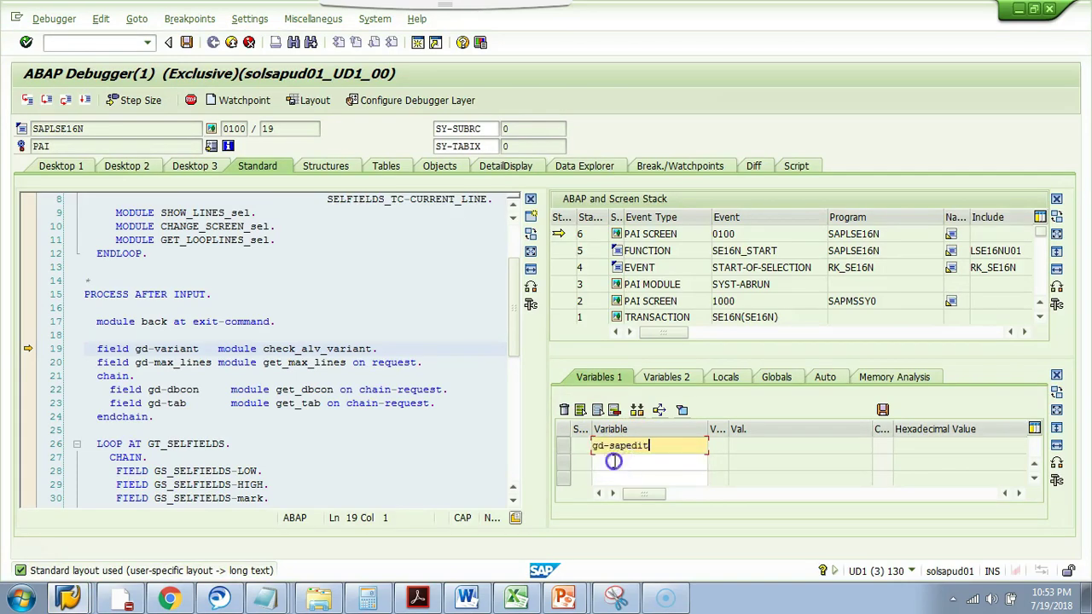
left_click(614, 461)
type("GD")
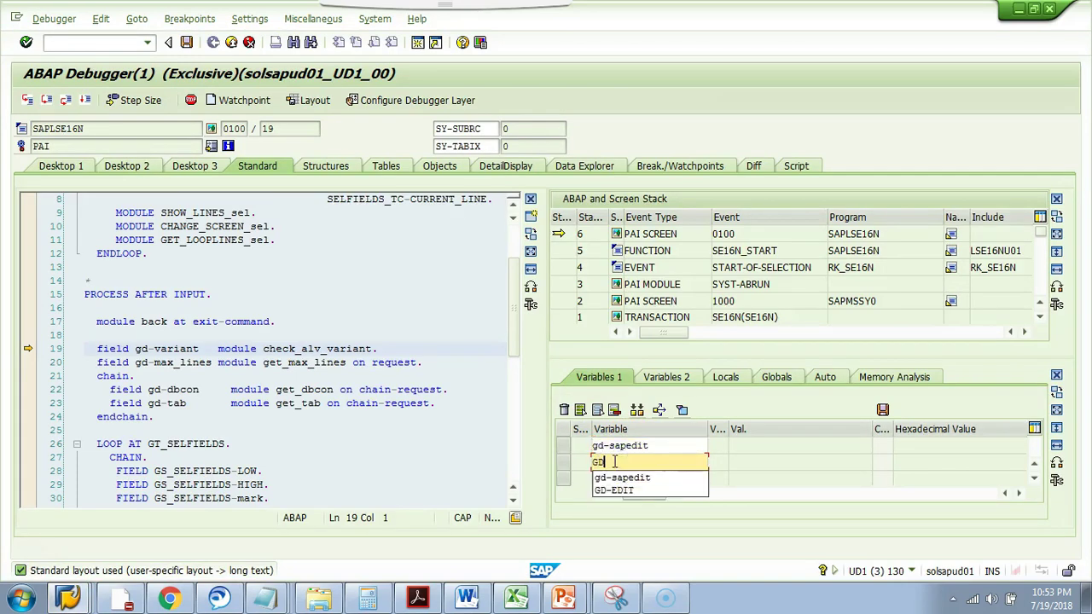
type("-EDIT")
key("Return")
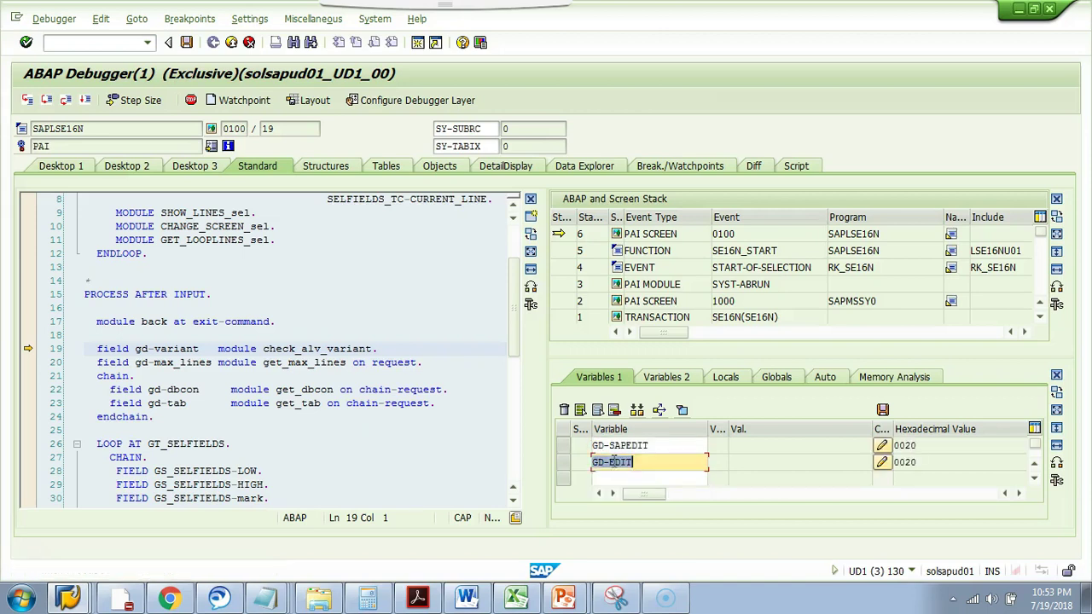
Set GD-SAPEDIT and GD-EDIT both to X and resume to the table display
left_click(883, 447)
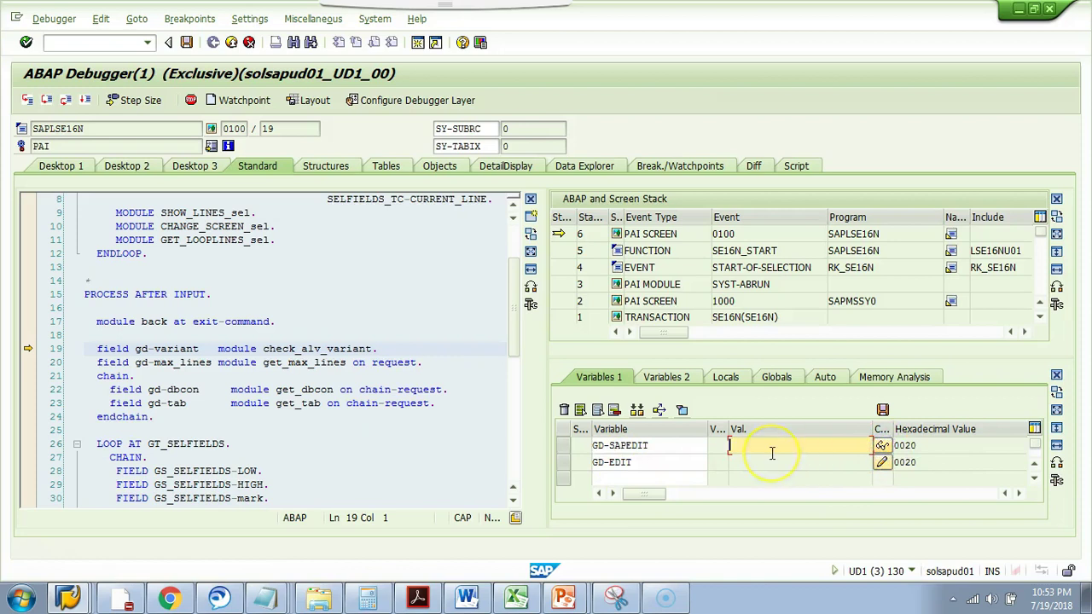
type("X")
key("Return")
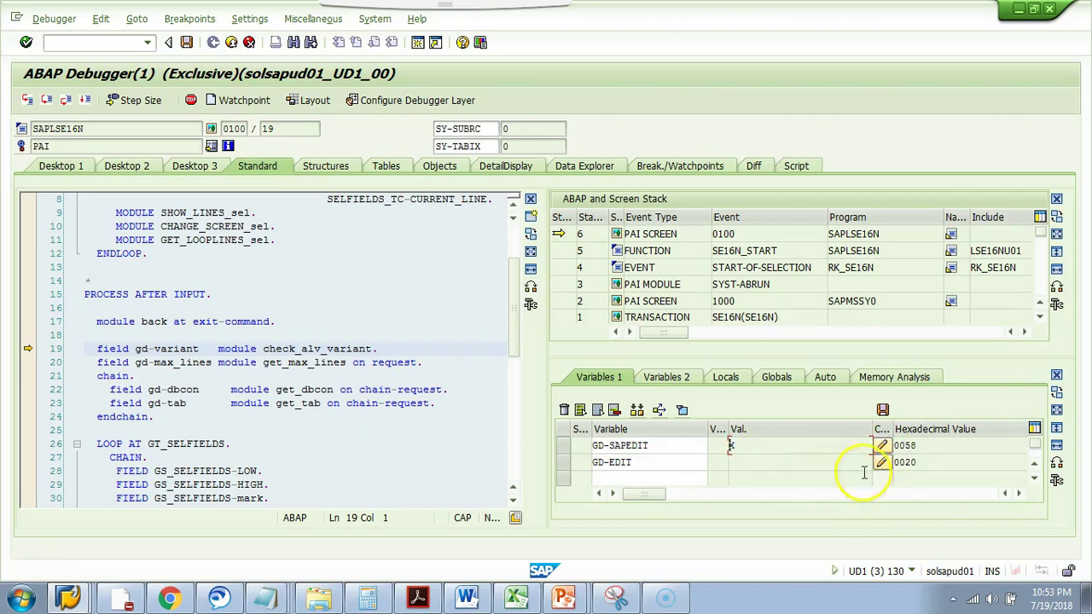
left_click(882, 462)
type("X")
key("Return")
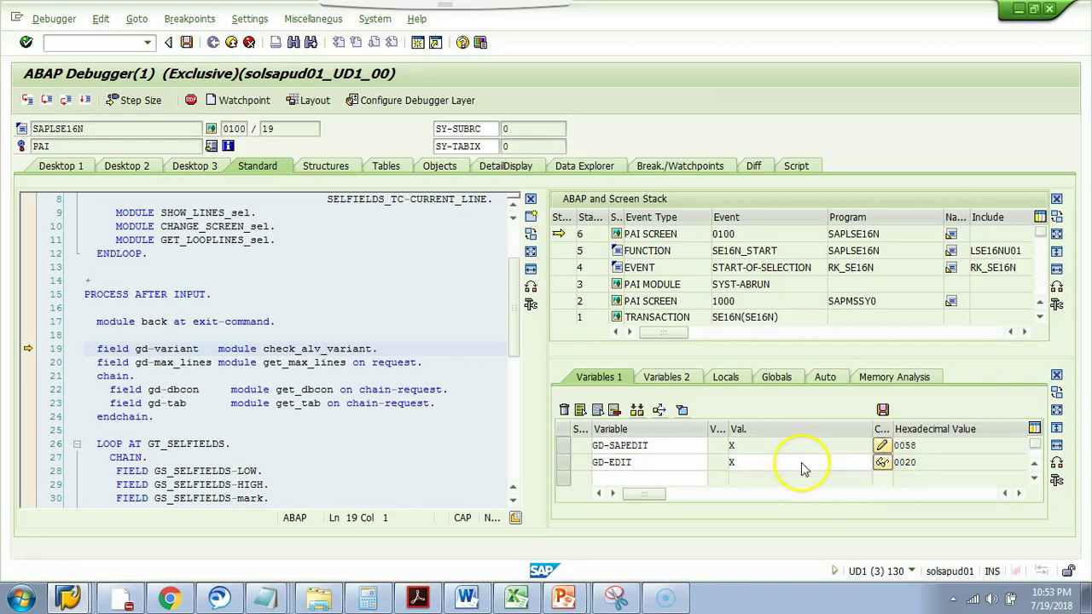
key("F8")
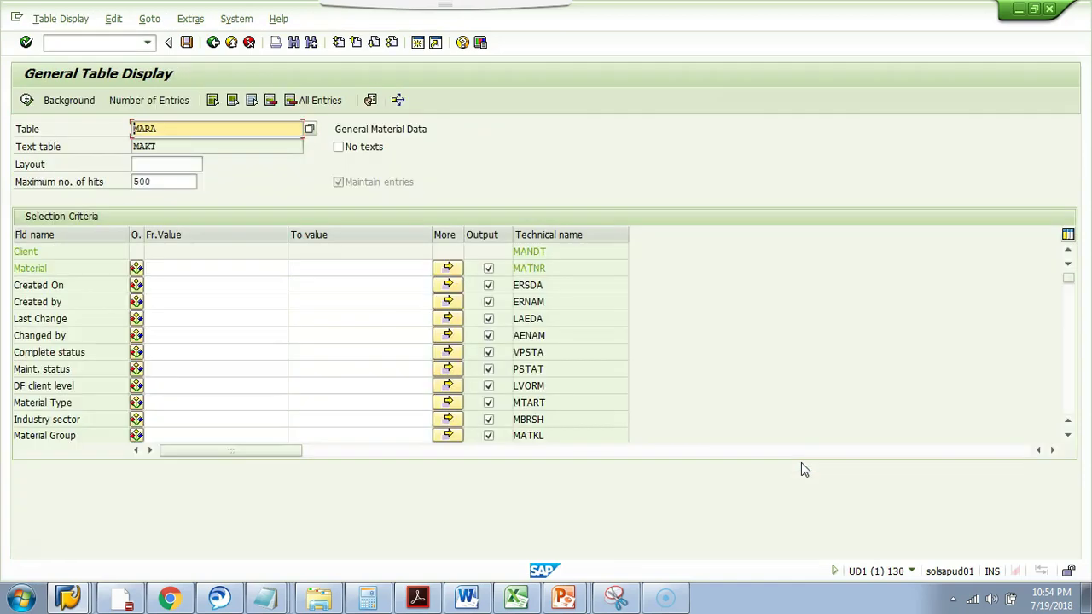
List MARA editably and set material 5015926's Created On to 07/19/2018 and Created by to BATCH_FI
left_click(27, 100)
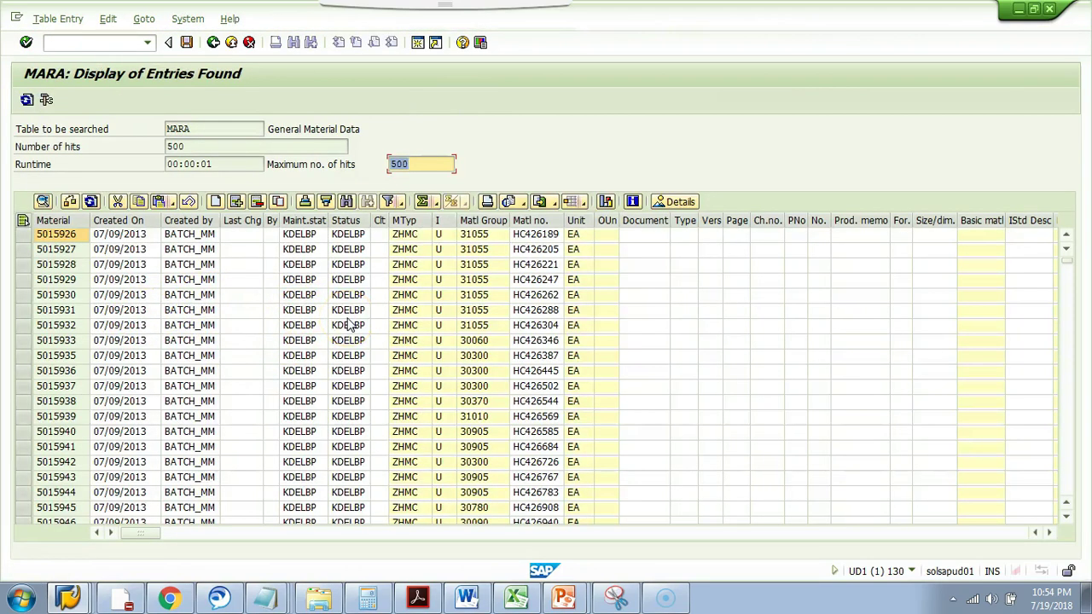
left_click(149, 239)
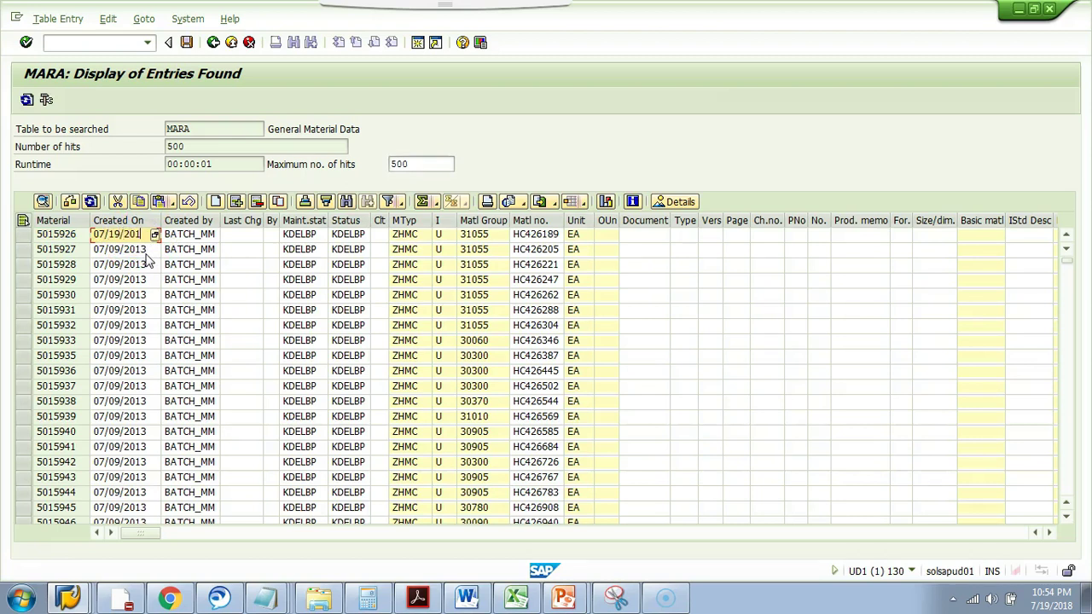
left_click(167, 235)
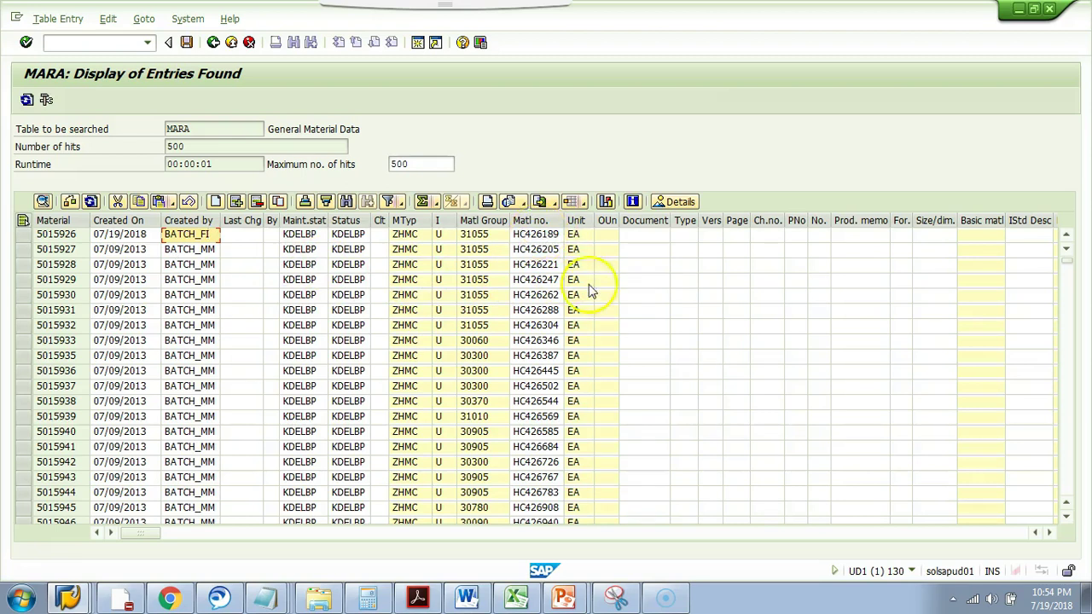
left_click_drag(146, 532, 331, 539)
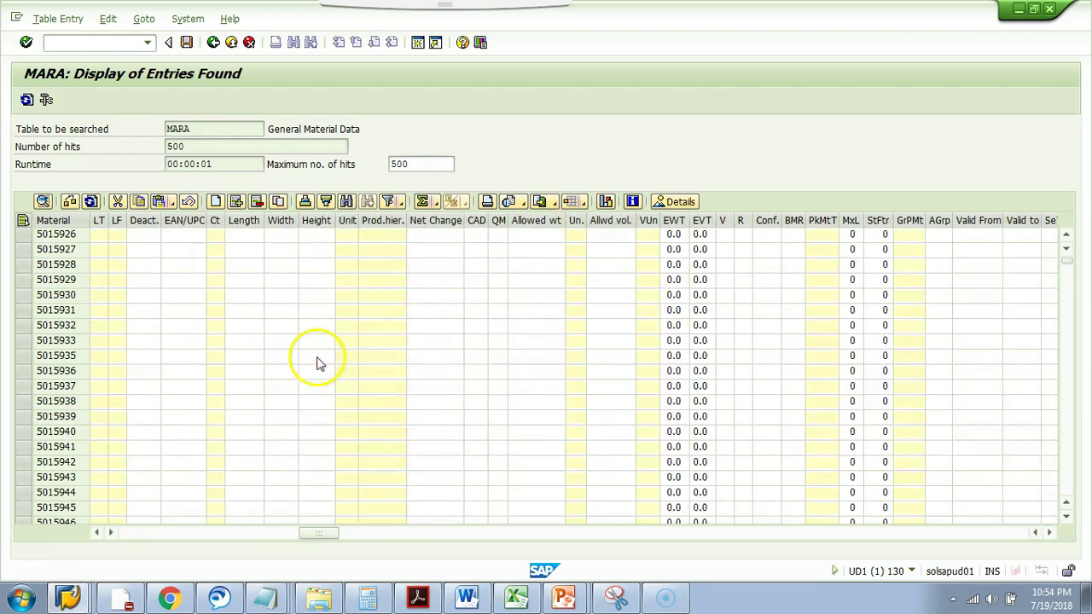
left_click_drag(320, 530, 151, 539)
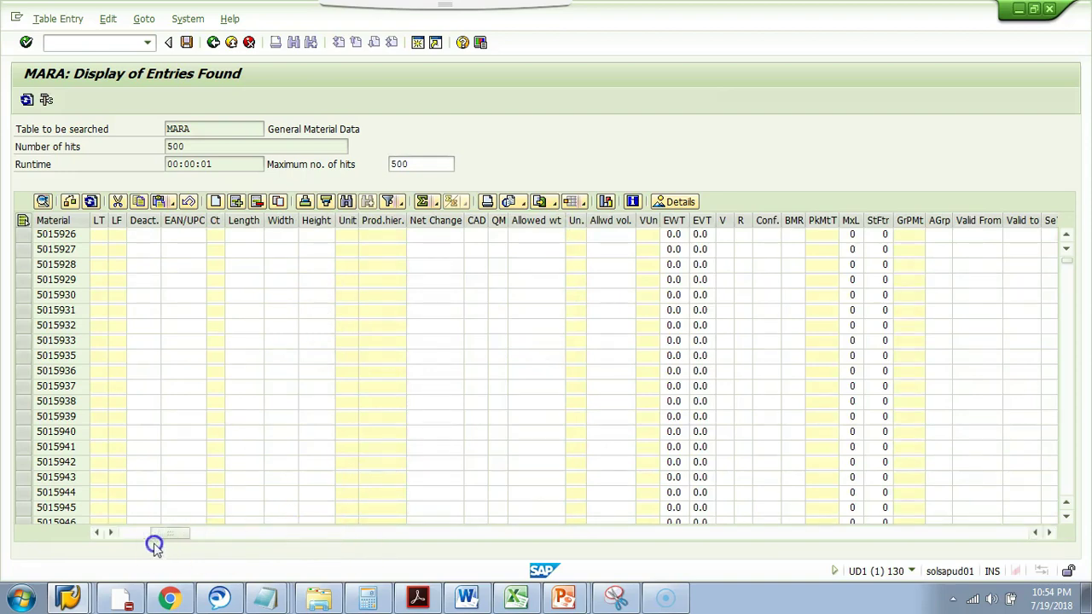
Save the MARA edit and confirm the summary of 1 changed row
left_click(186, 41)
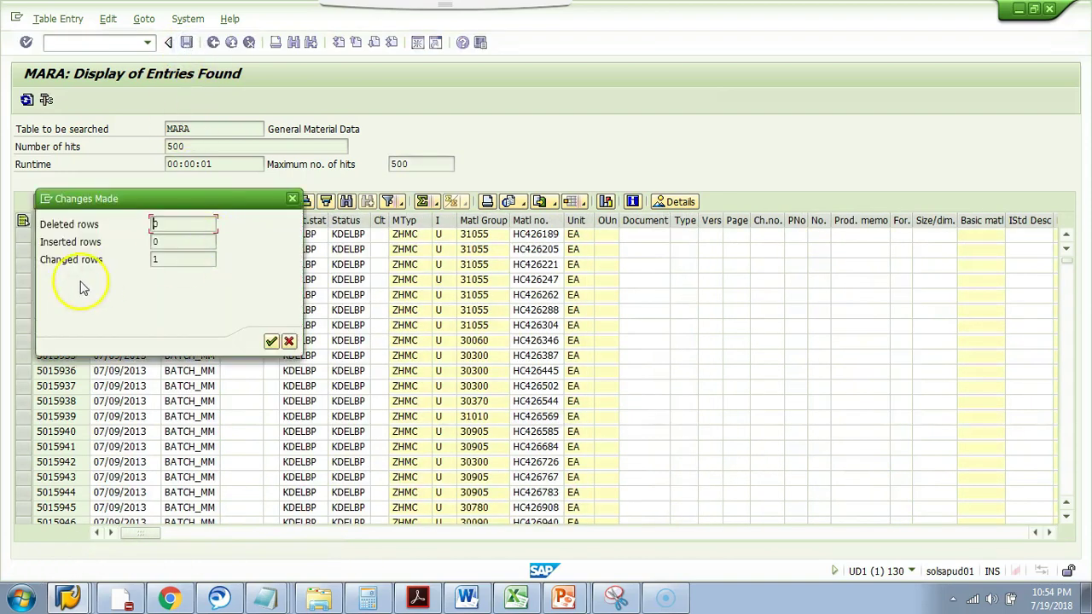
left_click(270, 341)
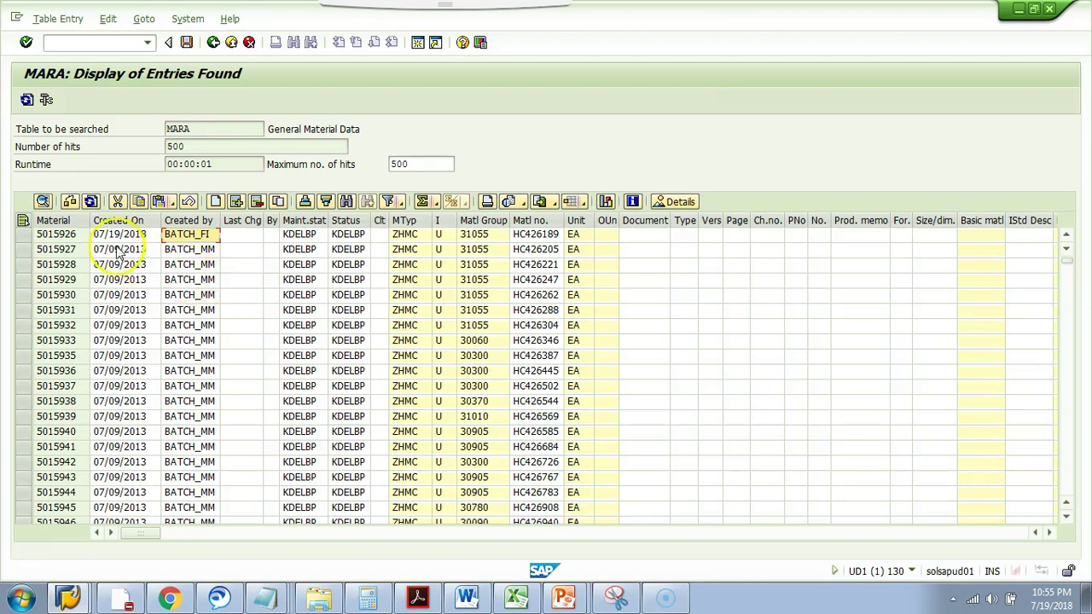
left_click(23, 235)
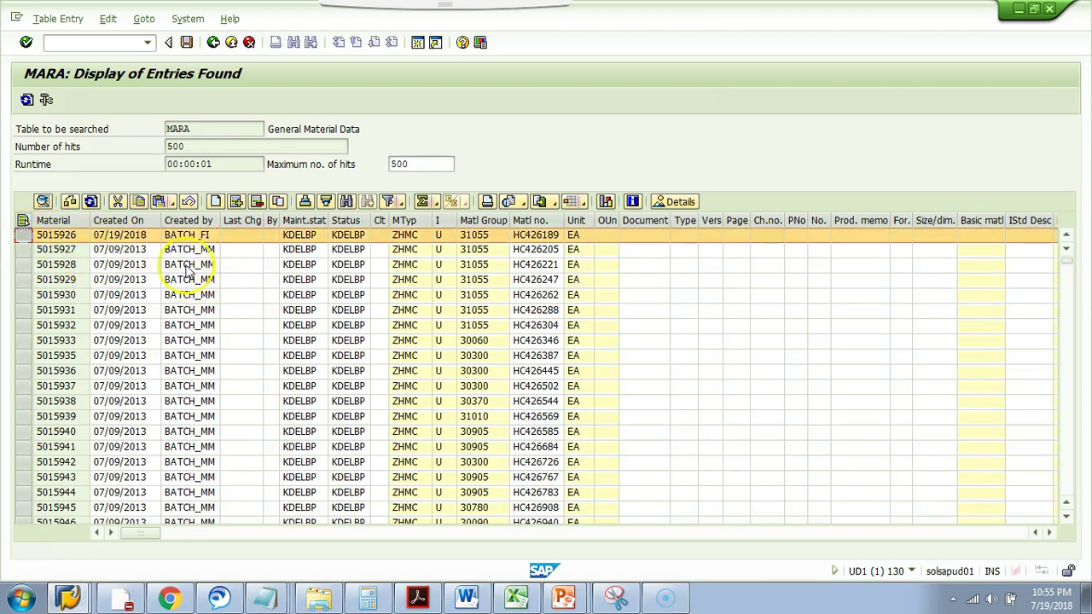